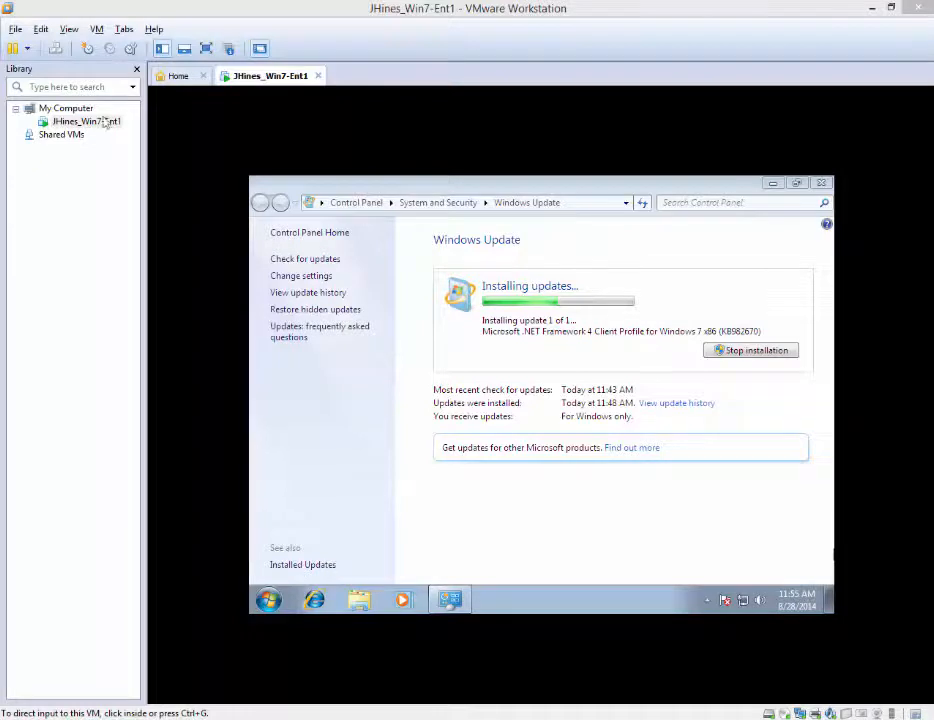
Switch from the Windows 7 VM console to the Workstation Home tab
click(178, 76)
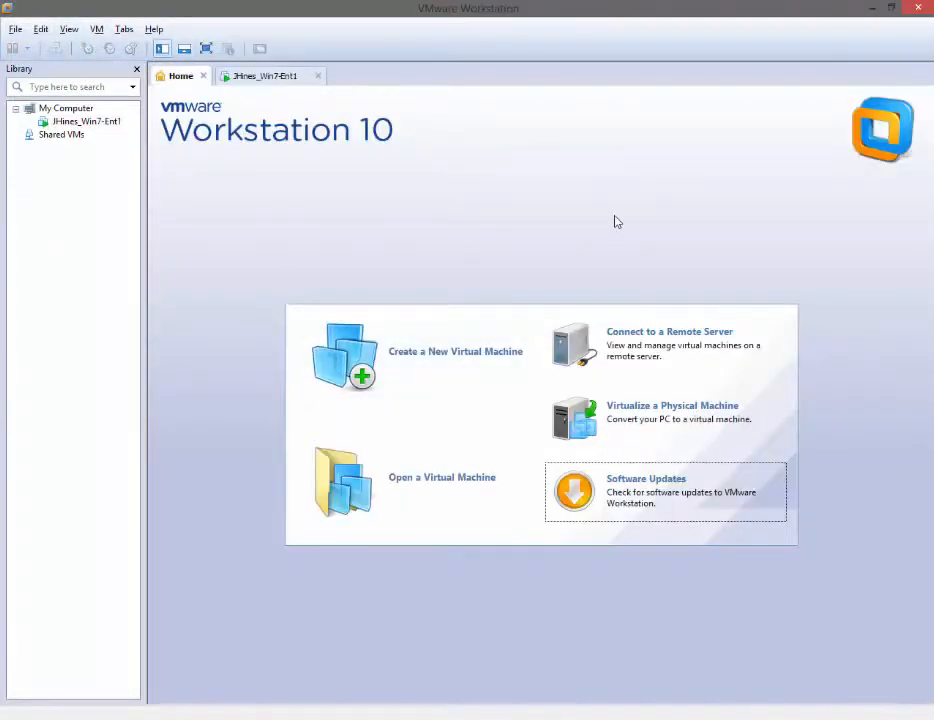
Start a Typical new virtual machine, choosing to install the operating system later
click(433, 355)
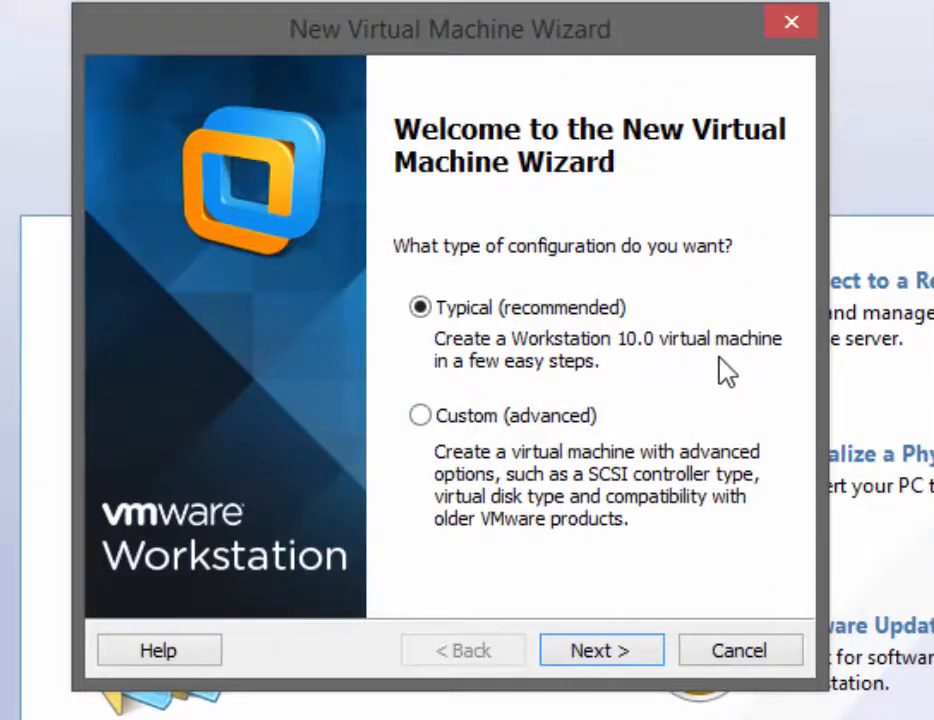
click(628, 651)
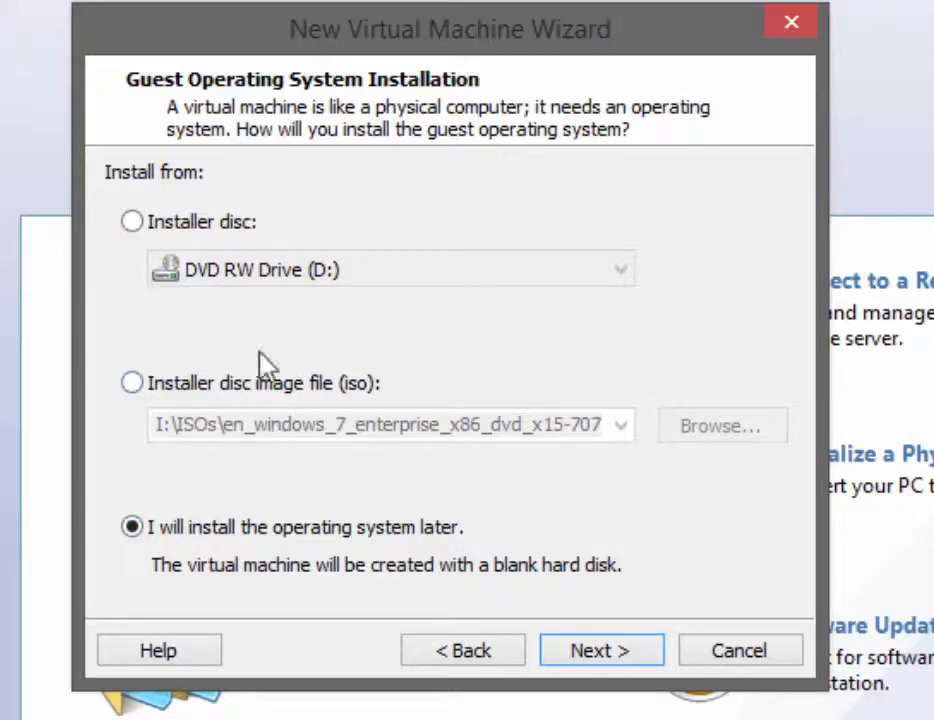
click(595, 660)
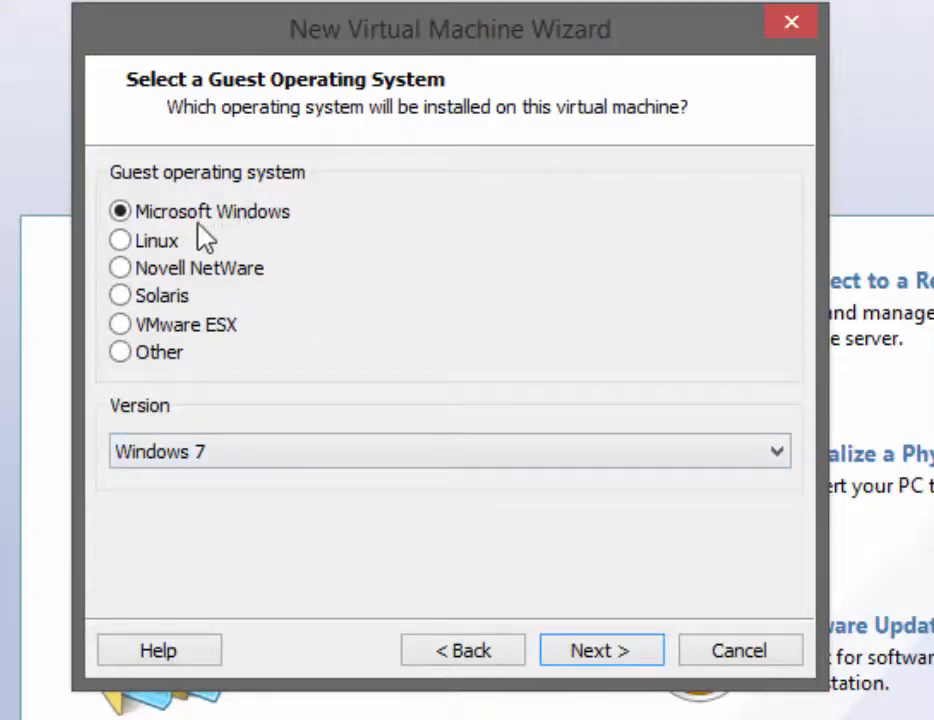
Set the Windows guest version to Windows Server 2008 R2 x64 and continue
click(777, 458)
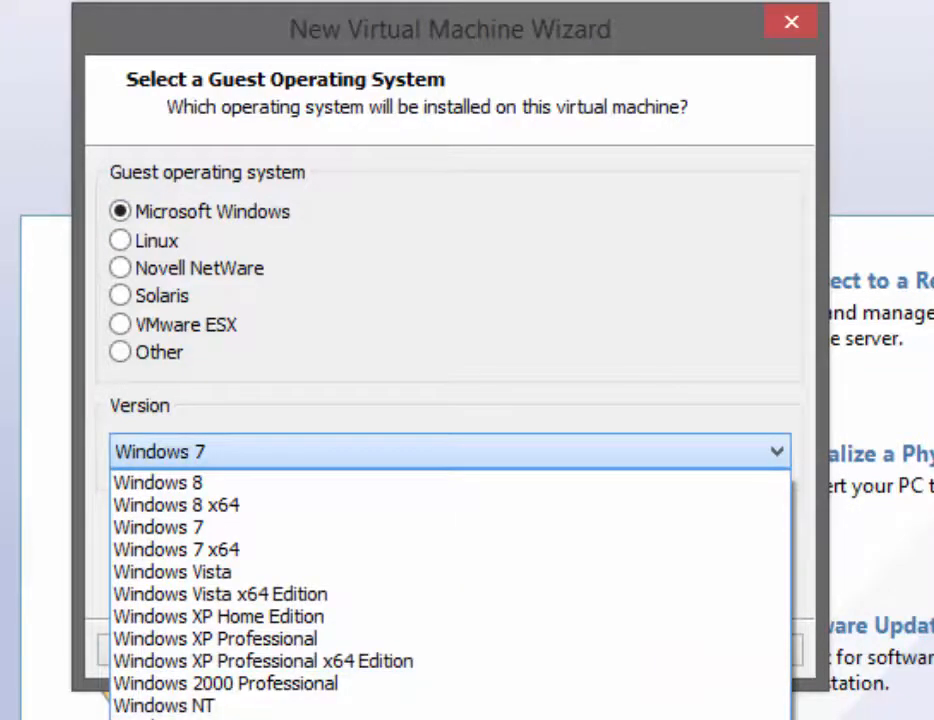
click(260, 719)
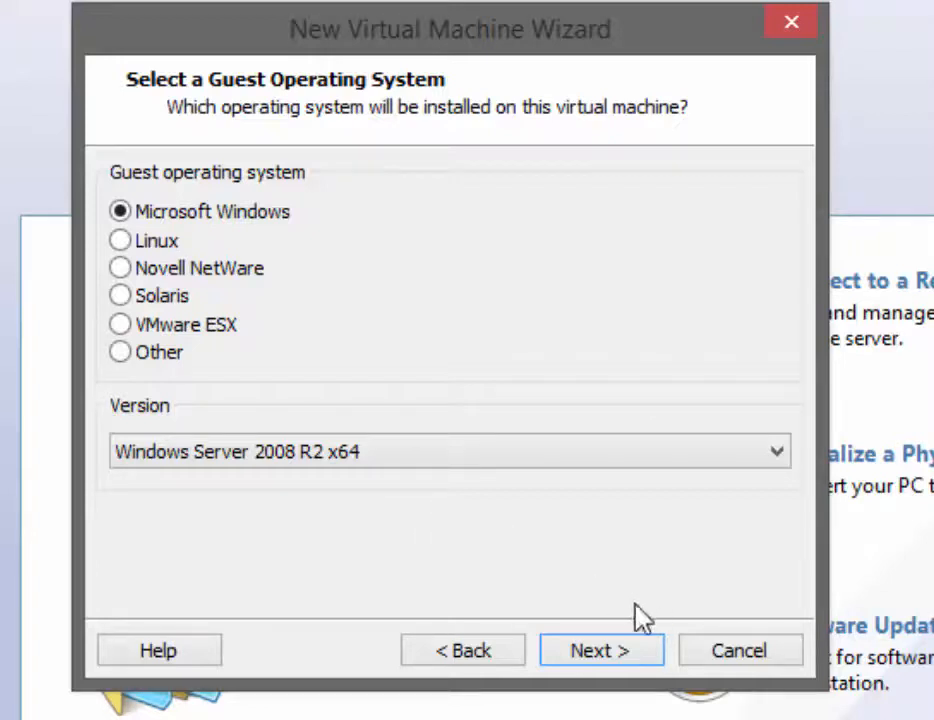
click(605, 660)
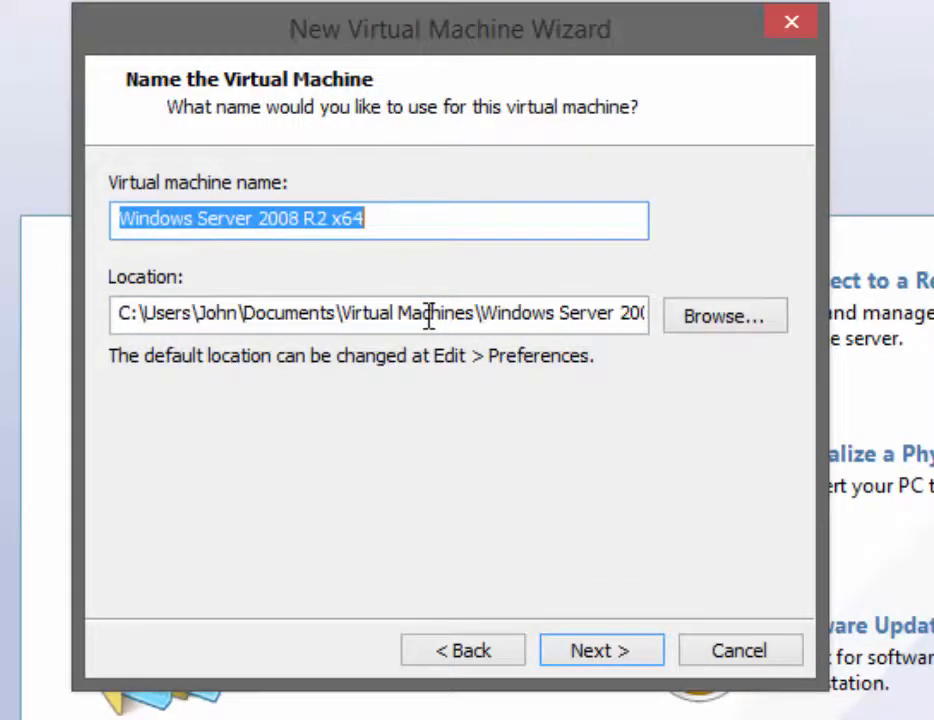
Name the VM with your name followed by _Win2008R2-1 and continue
text(JHines)
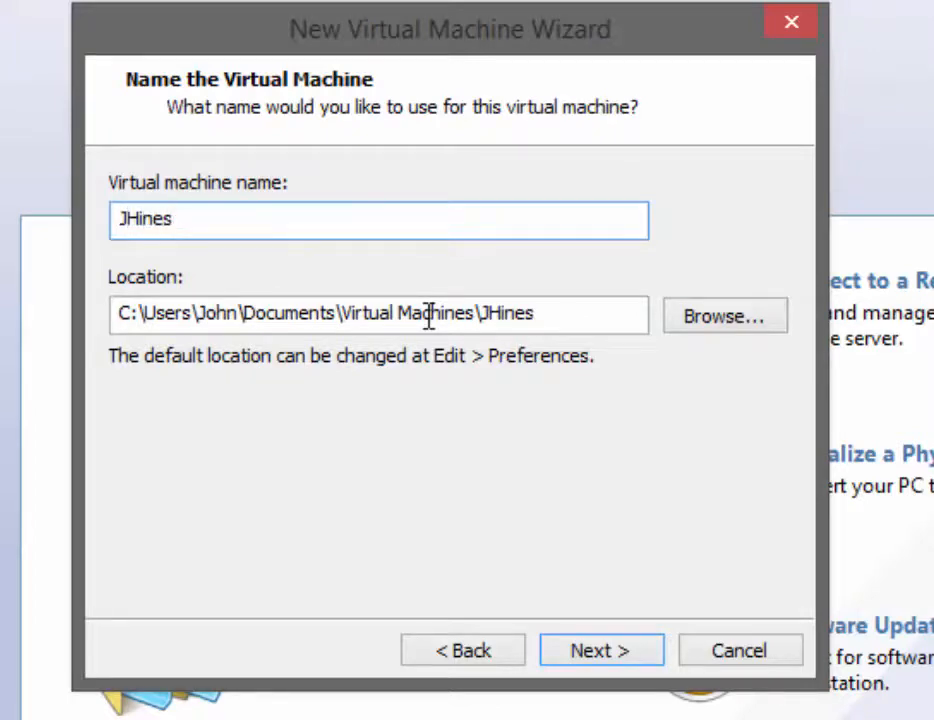
text(_)
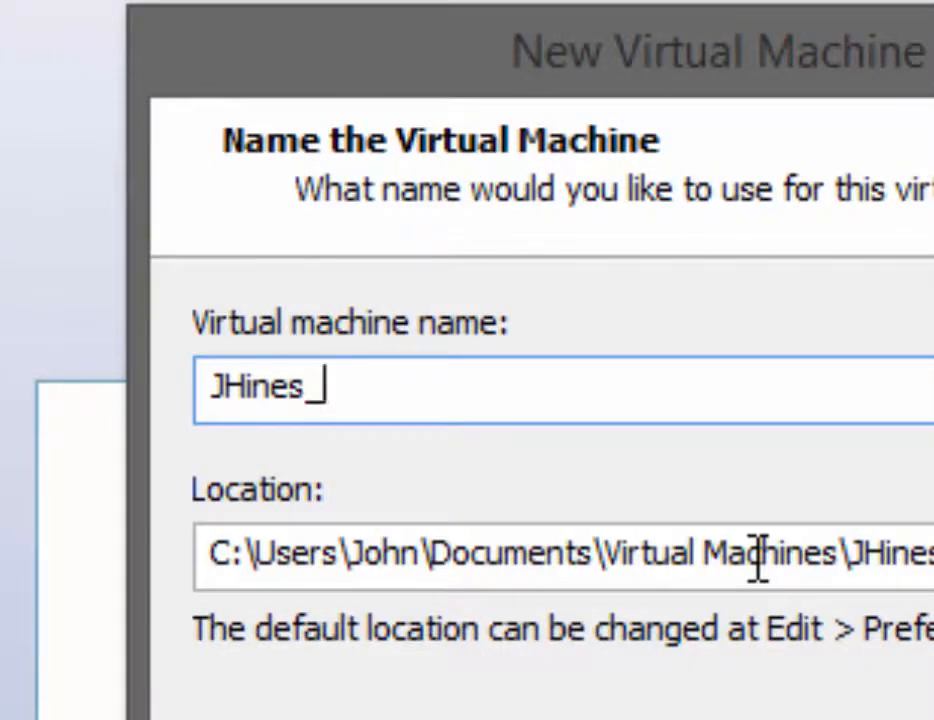
text(Win)
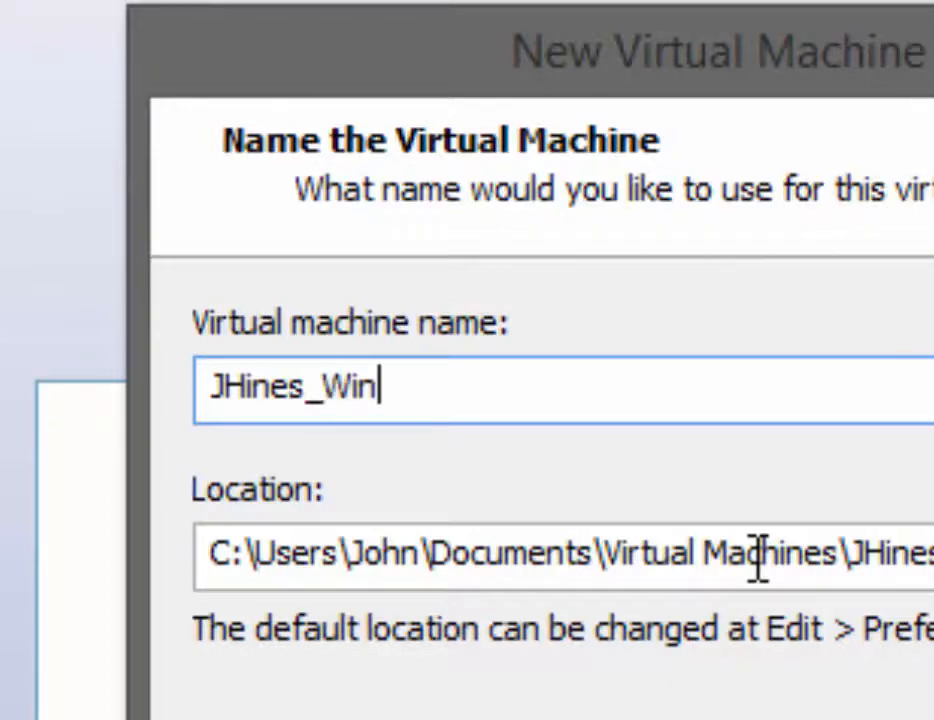
text(20)
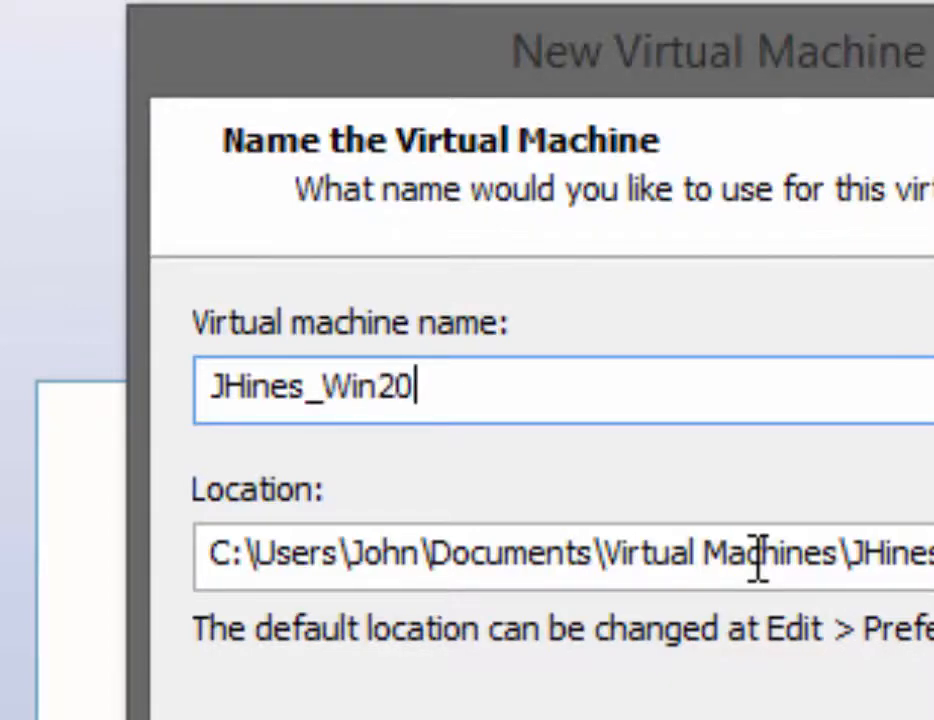
text(08R2)
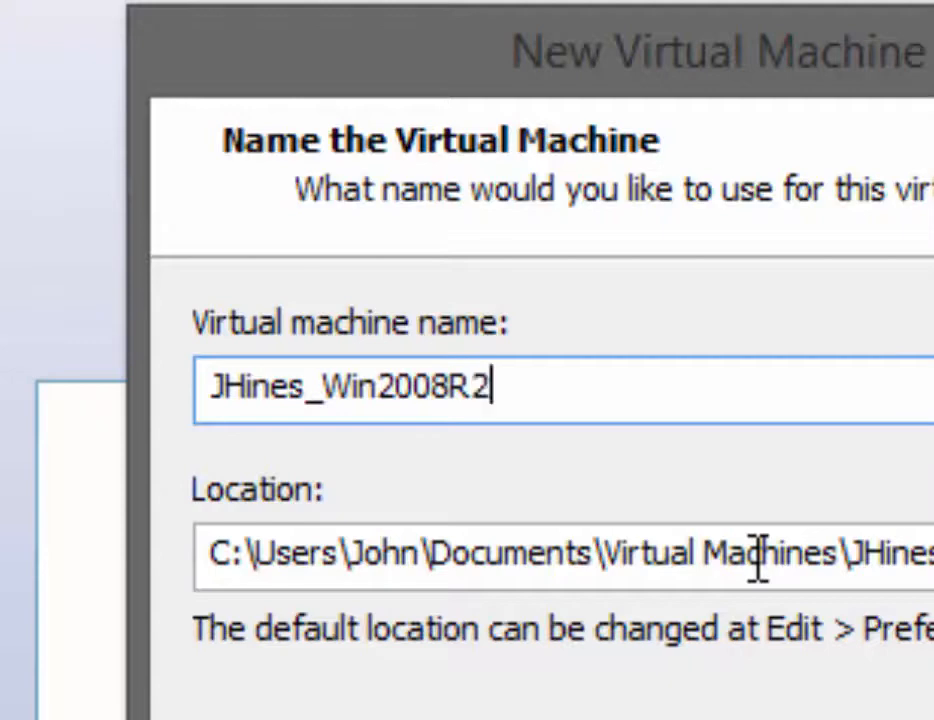
text(-1)
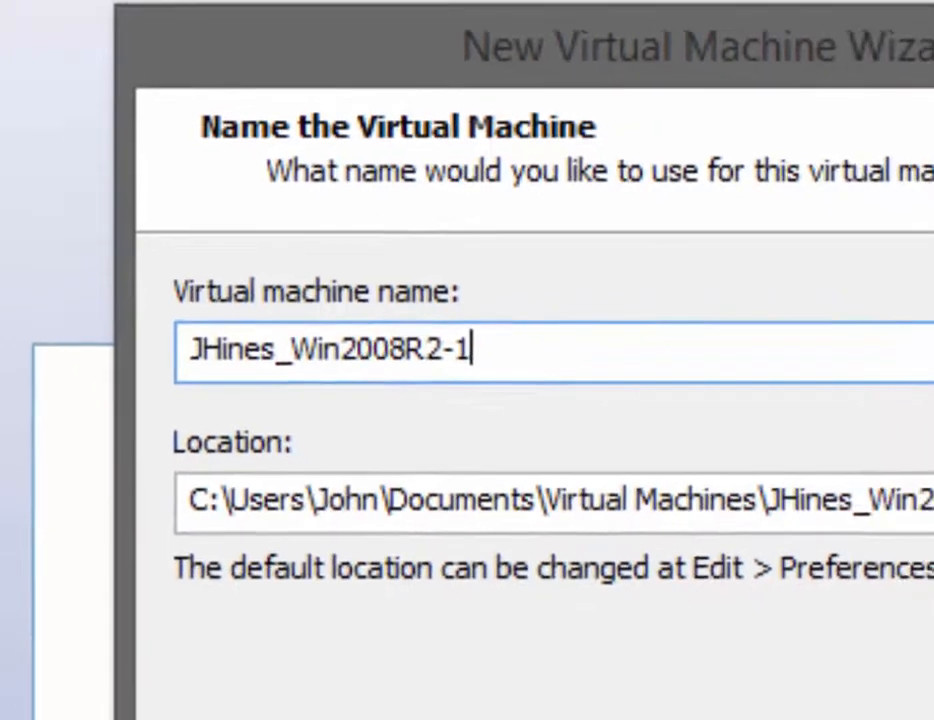
click(608, 684)
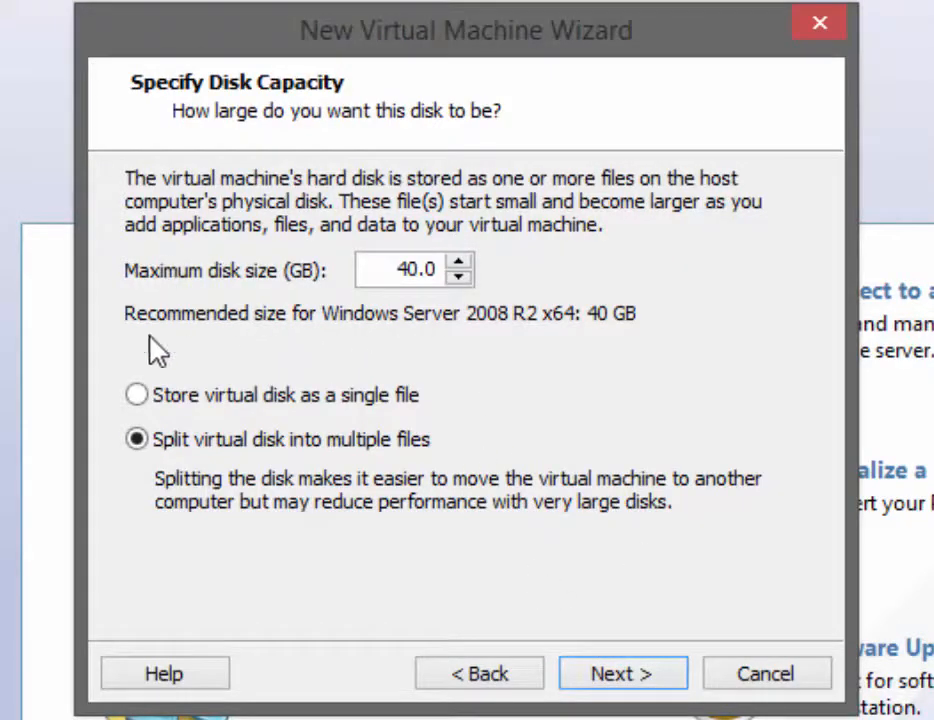
Make the virtual disk 100 GB stored as a single file, then customize hardware
drag(401, 269, 389, 270)
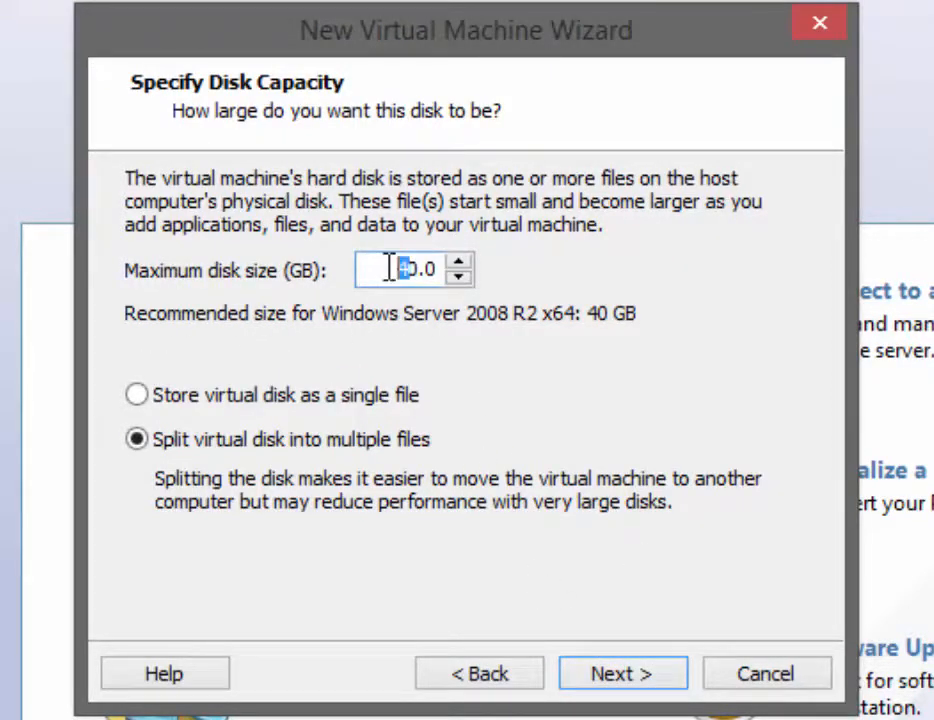
text(10)
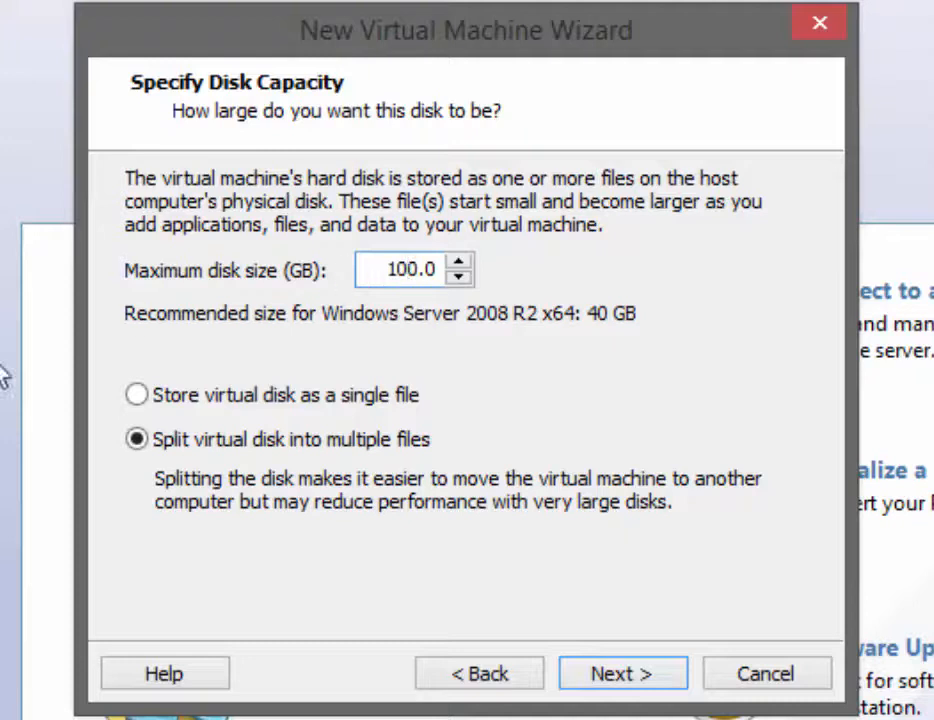
click(148, 398)
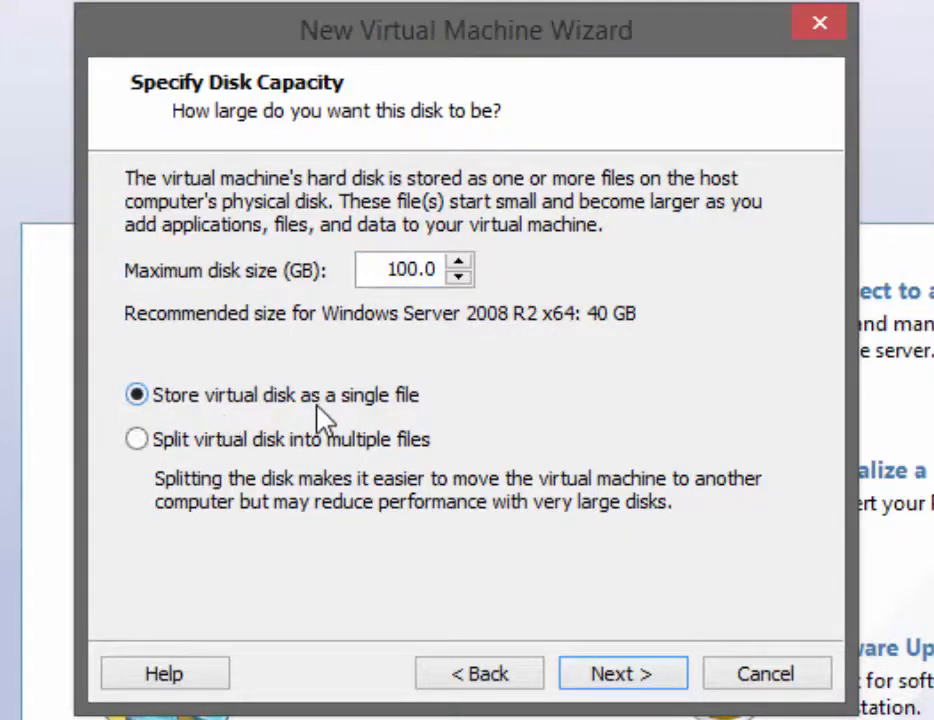
click(640, 680)
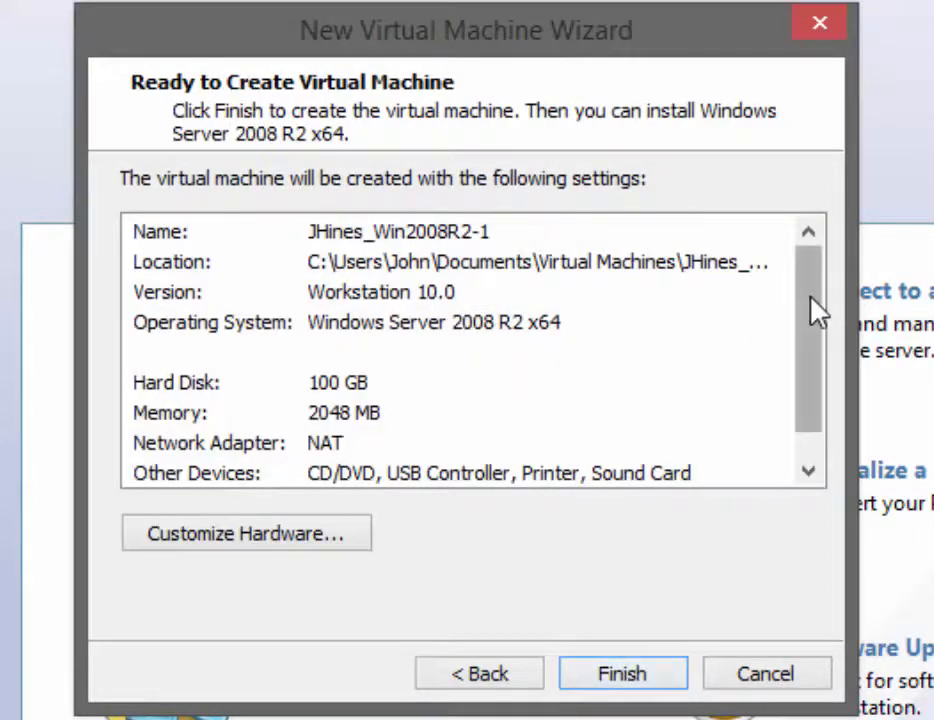
drag(815, 312, 813, 265)
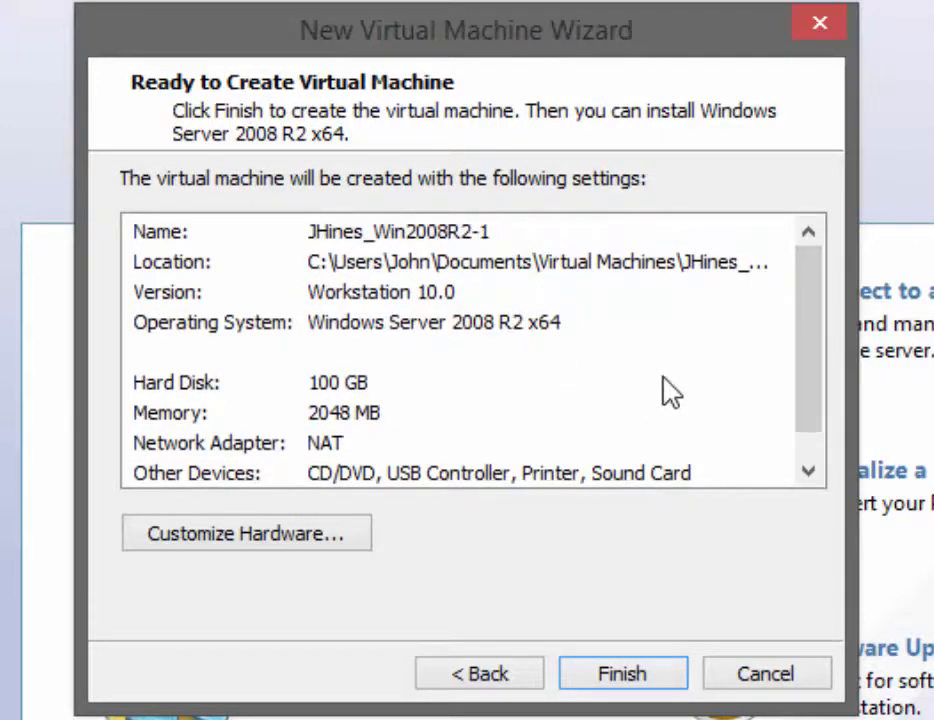
click(277, 549)
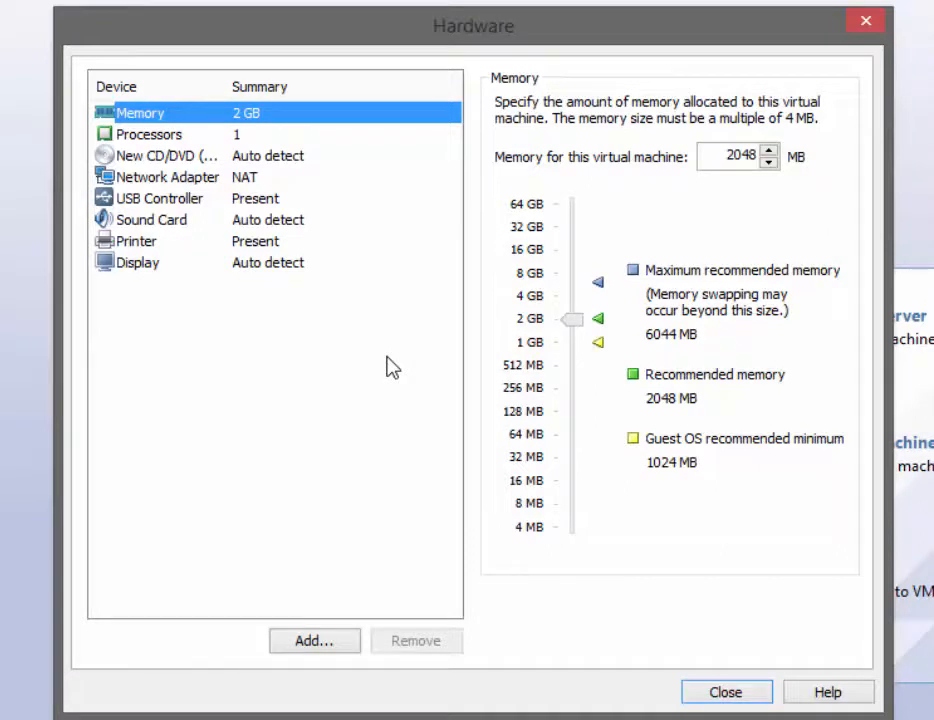
Set memory to 1024 MB and the network adapter to Bridged with replicated connection state
drag(734, 156, 805, 188)
text(1024)
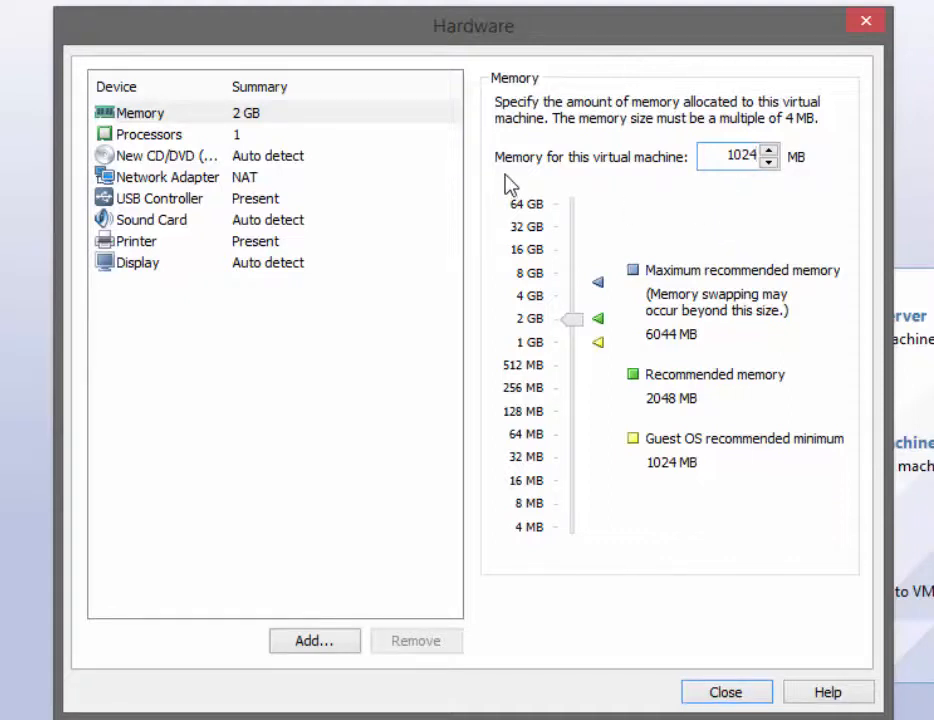
click(182, 180)
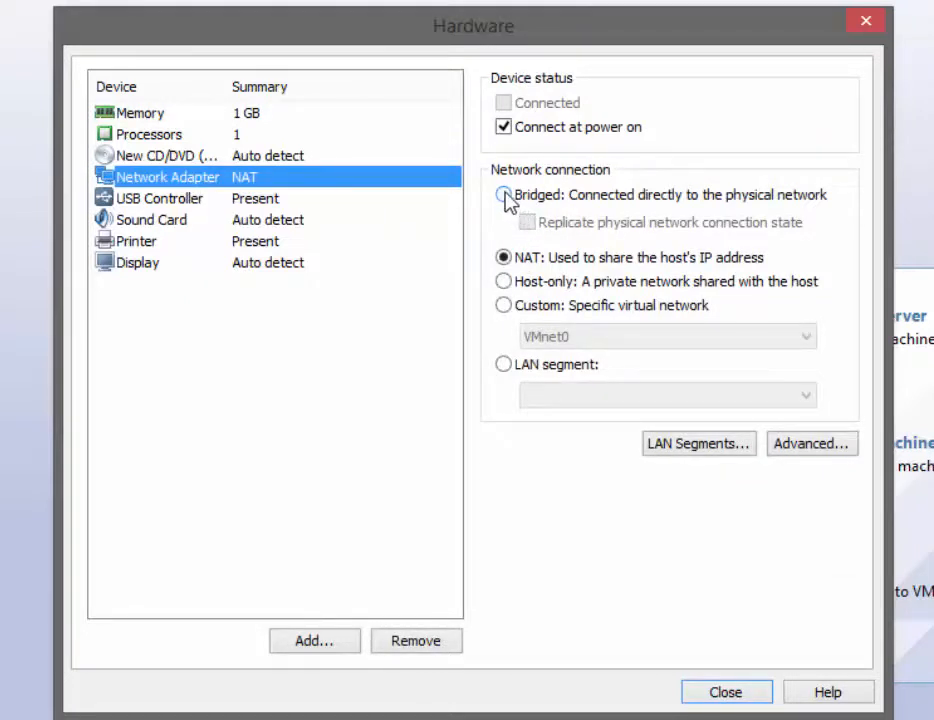
click(505, 195)
click(528, 223)
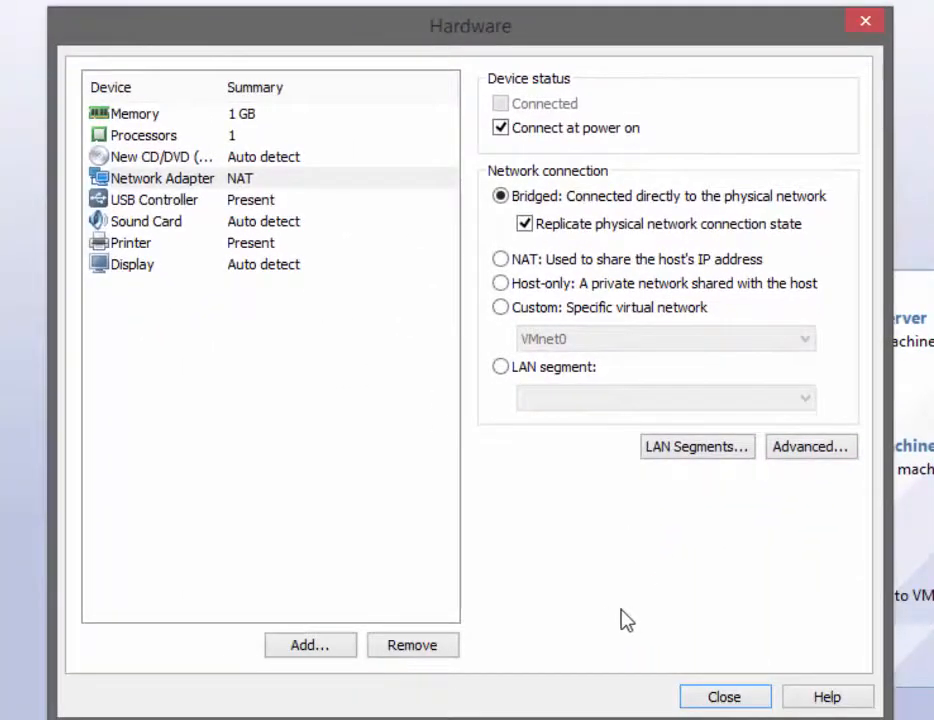
click(730, 700)
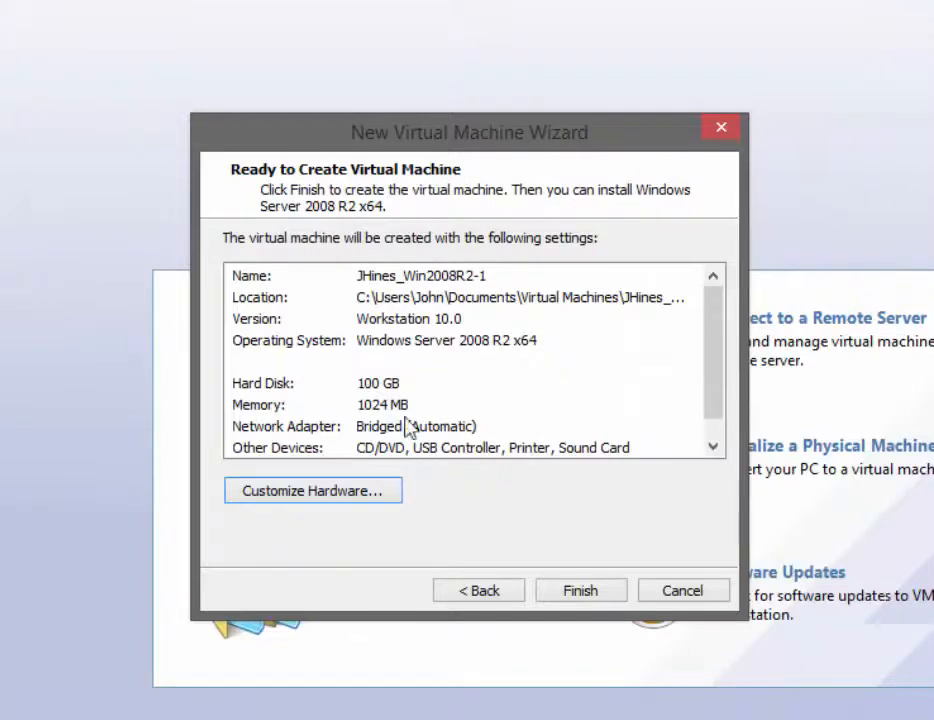
Finish the wizard and open the new VM's CD/DVD (SATA) settings
click(592, 592)
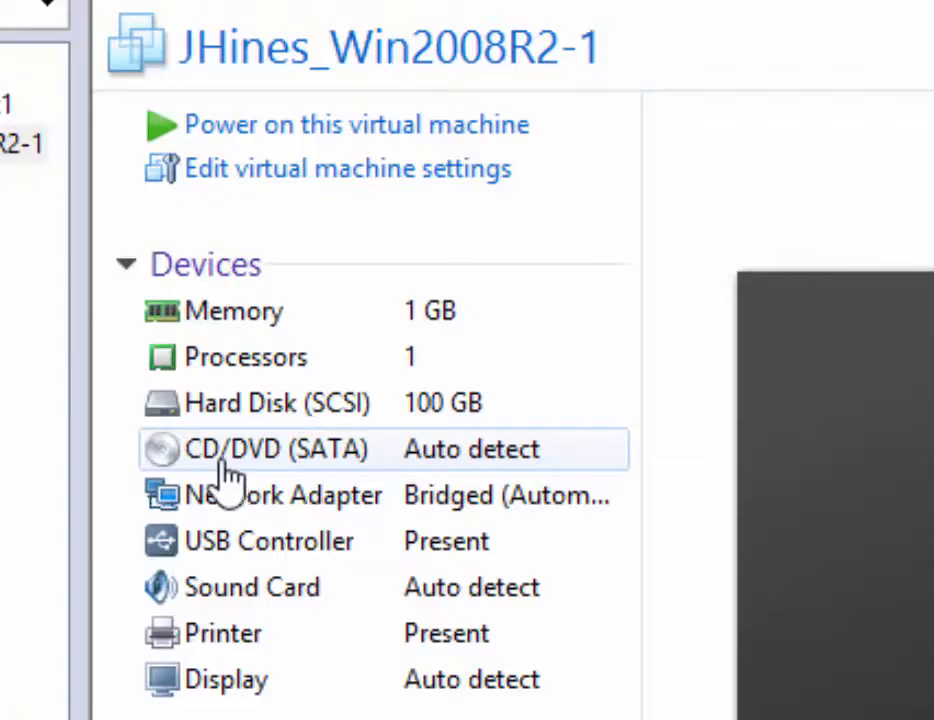
double_click(472, 466)
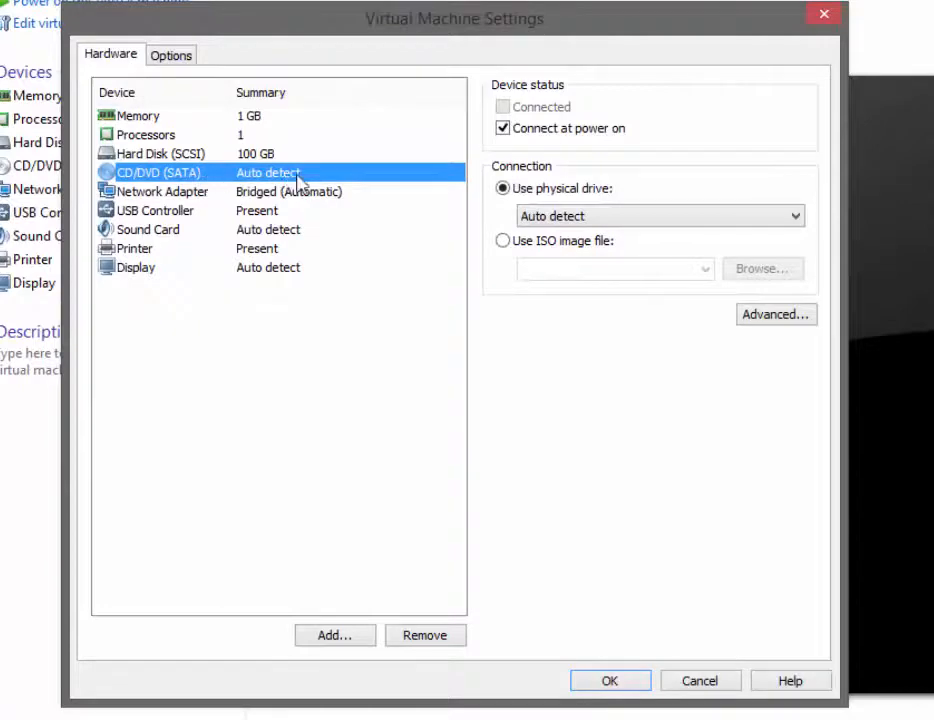
Point the CD/DVD drive at the Windows Server 2008 R2 ISO in I:\ISOs and save
click(502, 240)
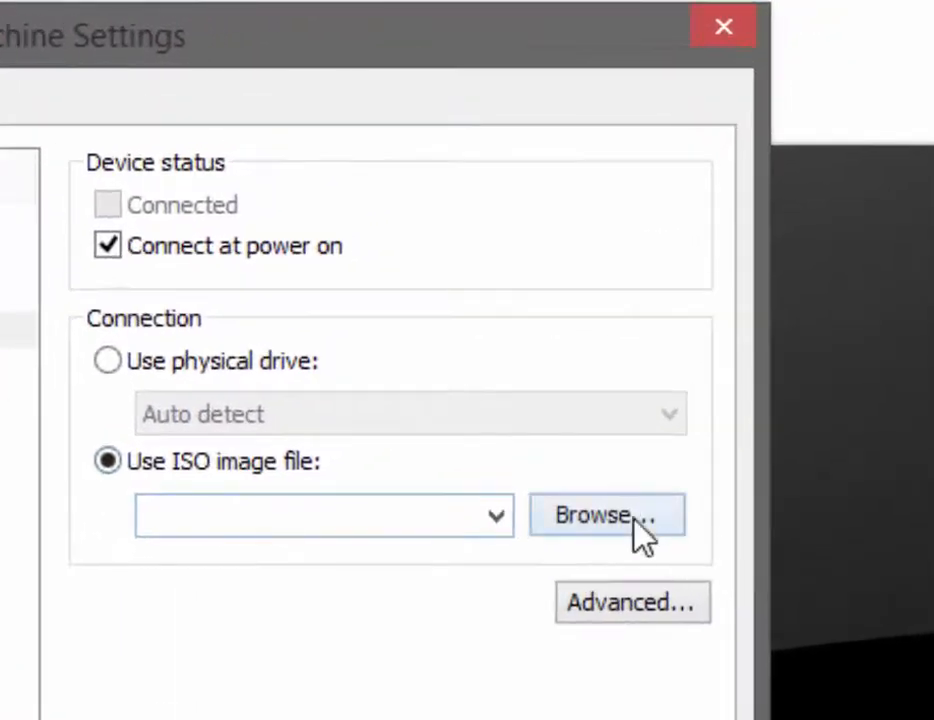
click(640, 530)
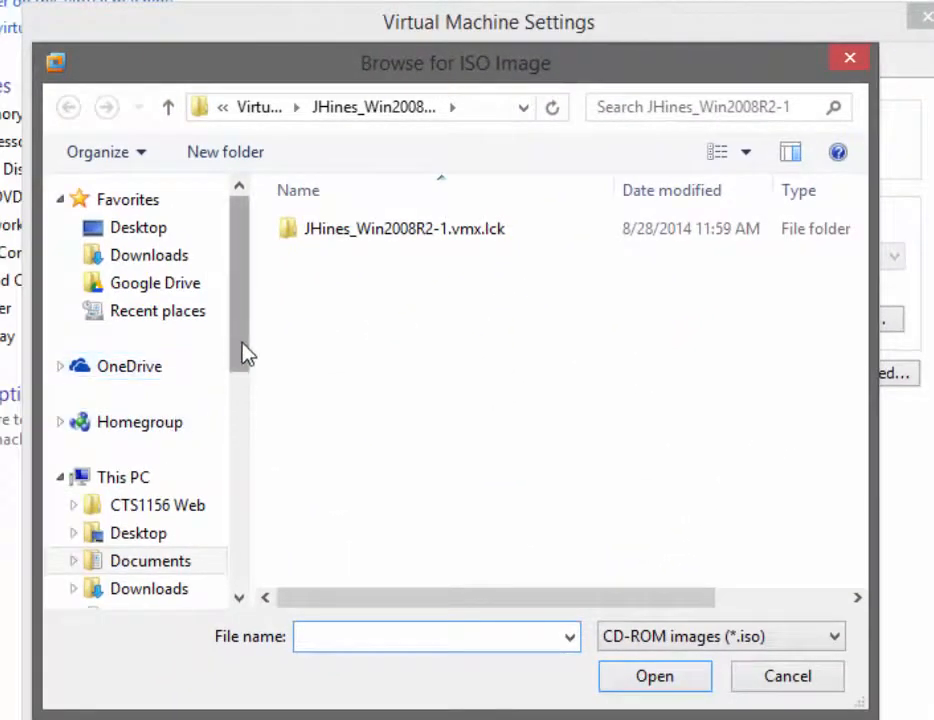
drag(244, 354, 258, 582)
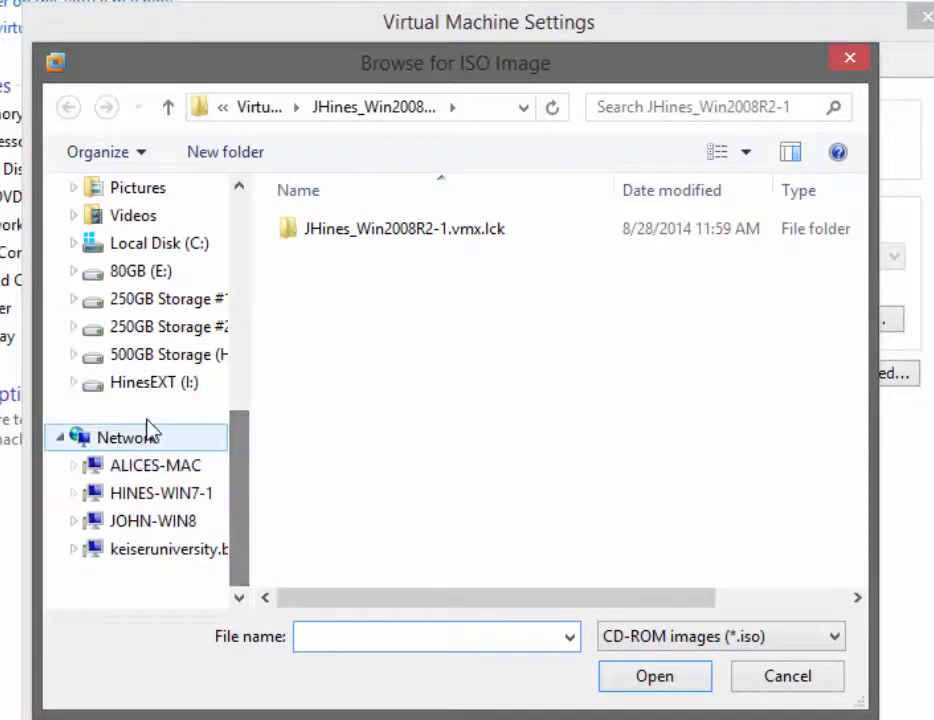
click(152, 384)
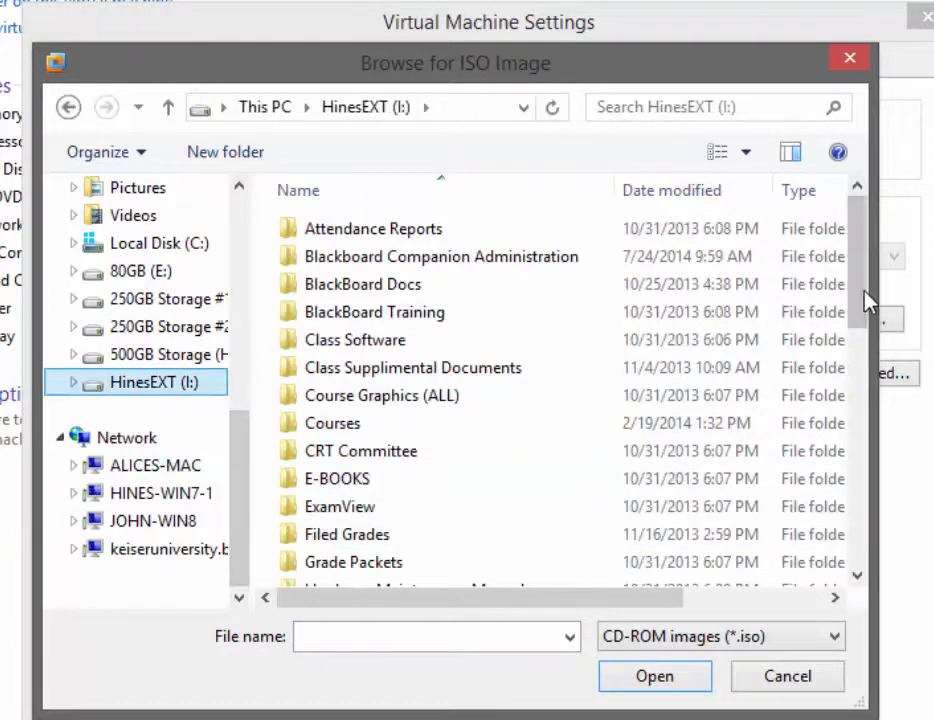
drag(869, 296, 866, 396)
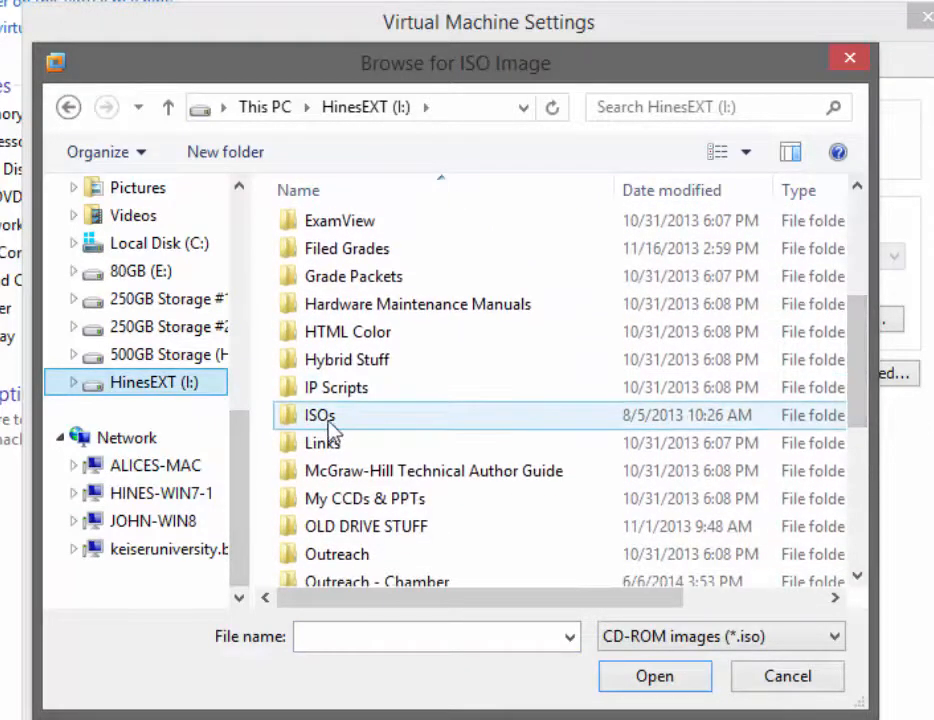
double_click(305, 418)
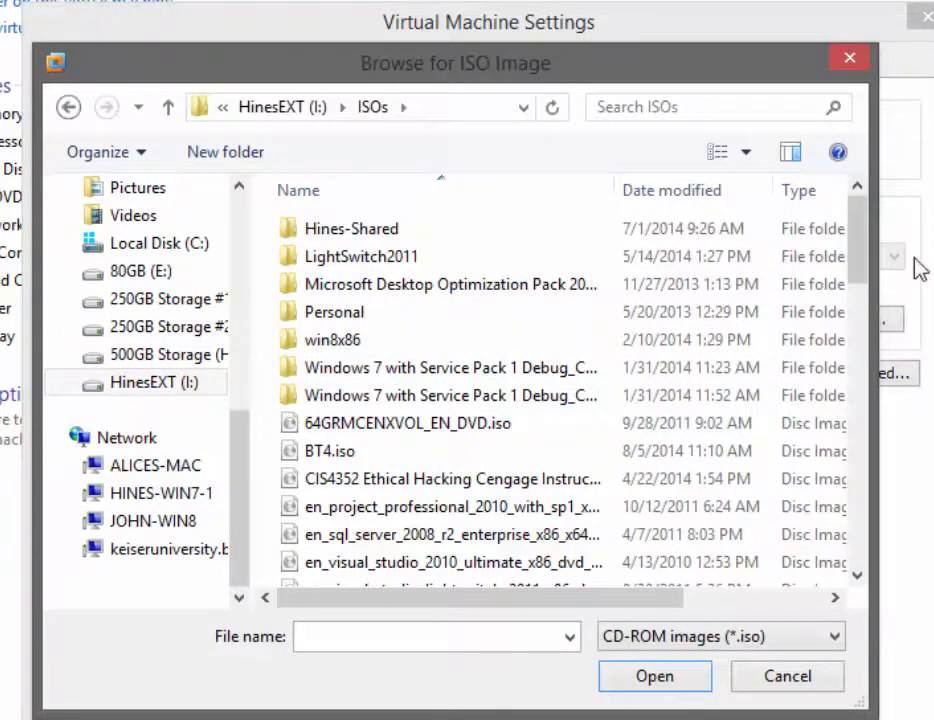
drag(865, 256, 865, 288)
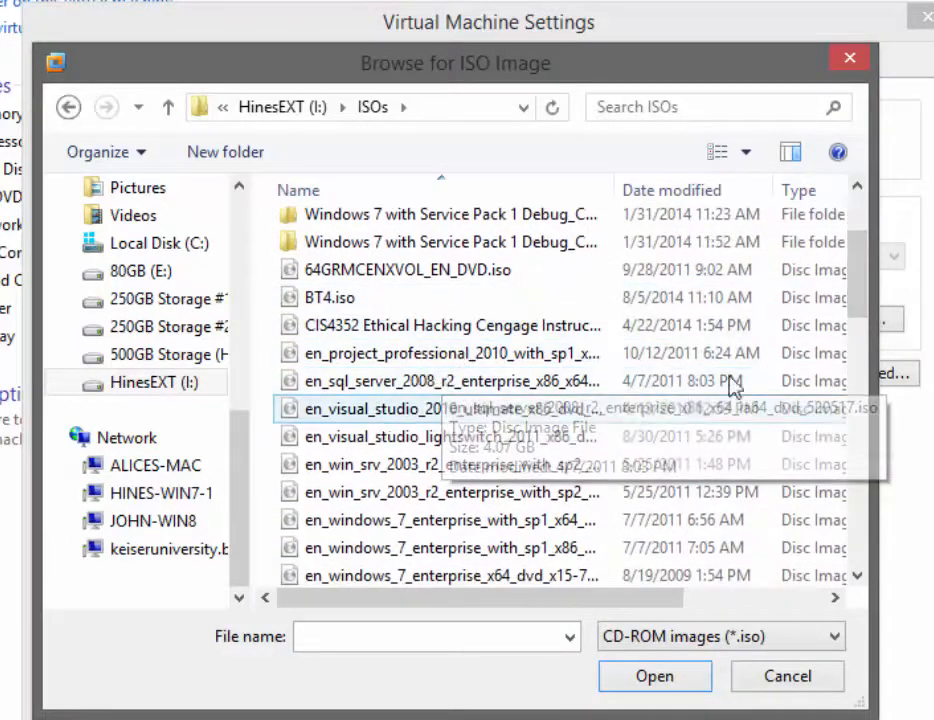
drag(864, 285, 866, 370)
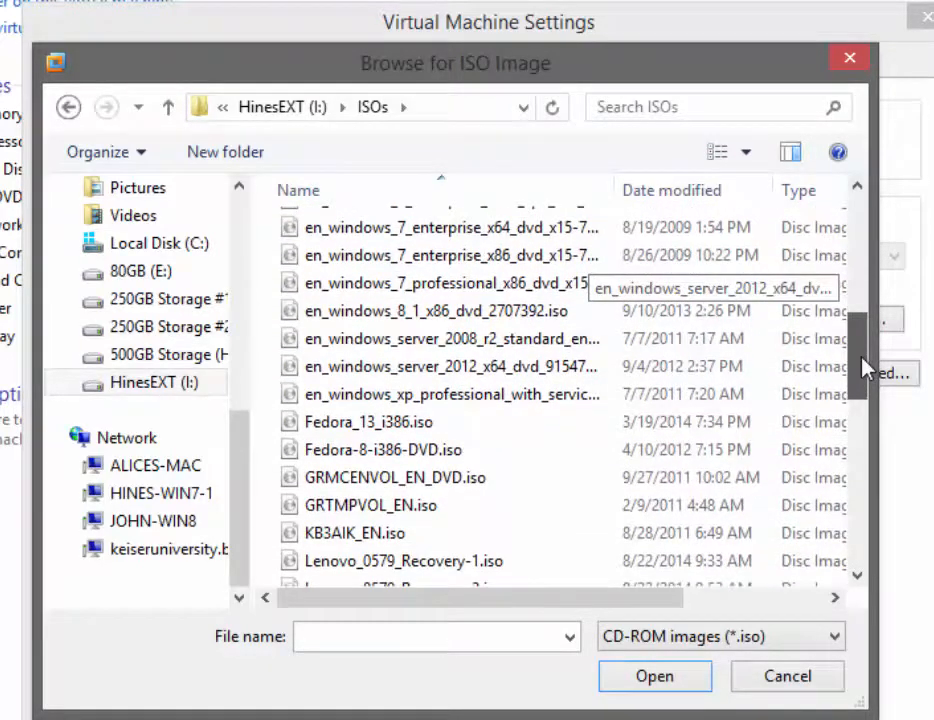
click(498, 346)
click(650, 678)
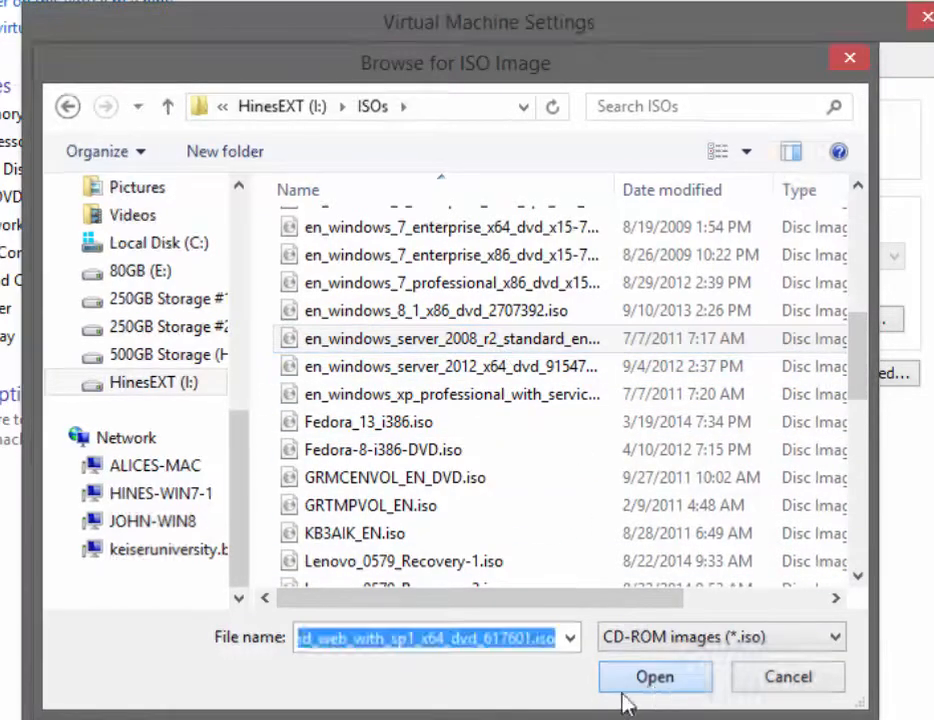
key(Return)
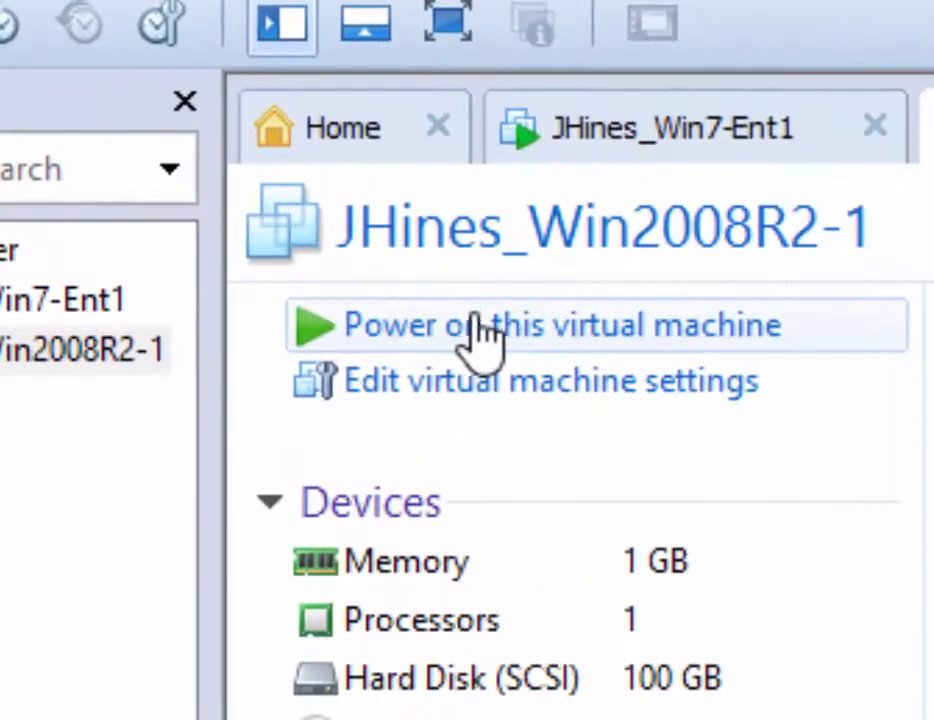
Power on the VM and dismiss the Removable Devices hint, keeping it enabled
click(476, 333)
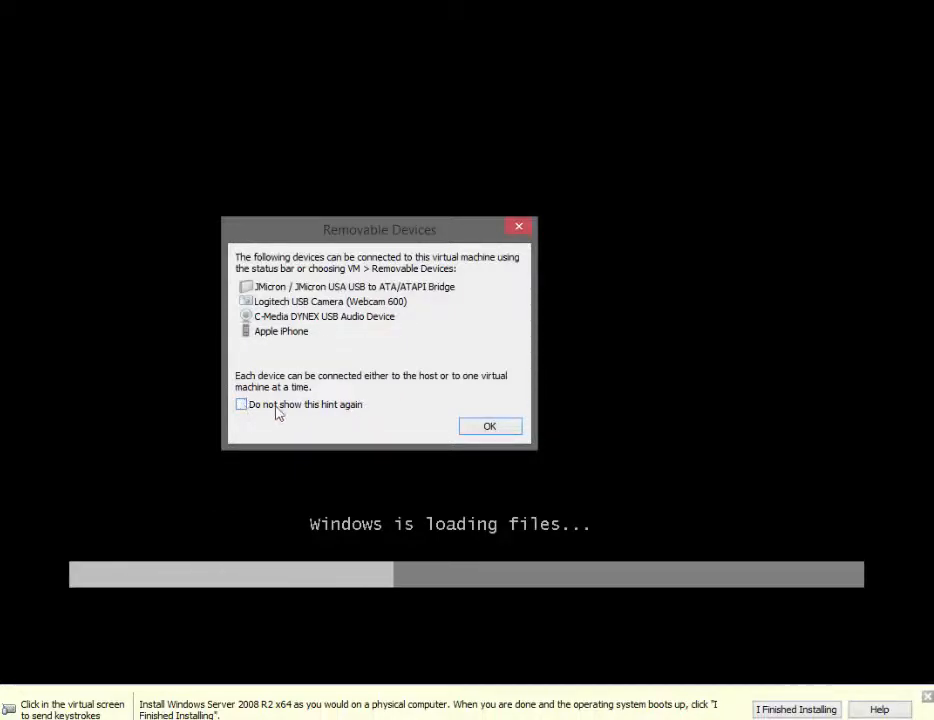
click(243, 405)
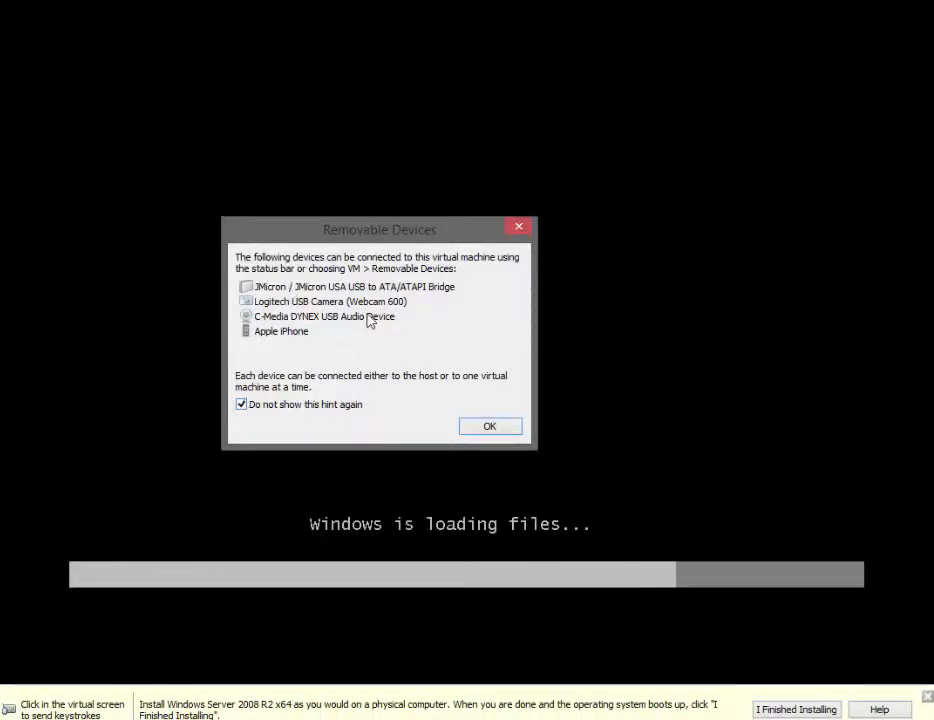
click(241, 405)
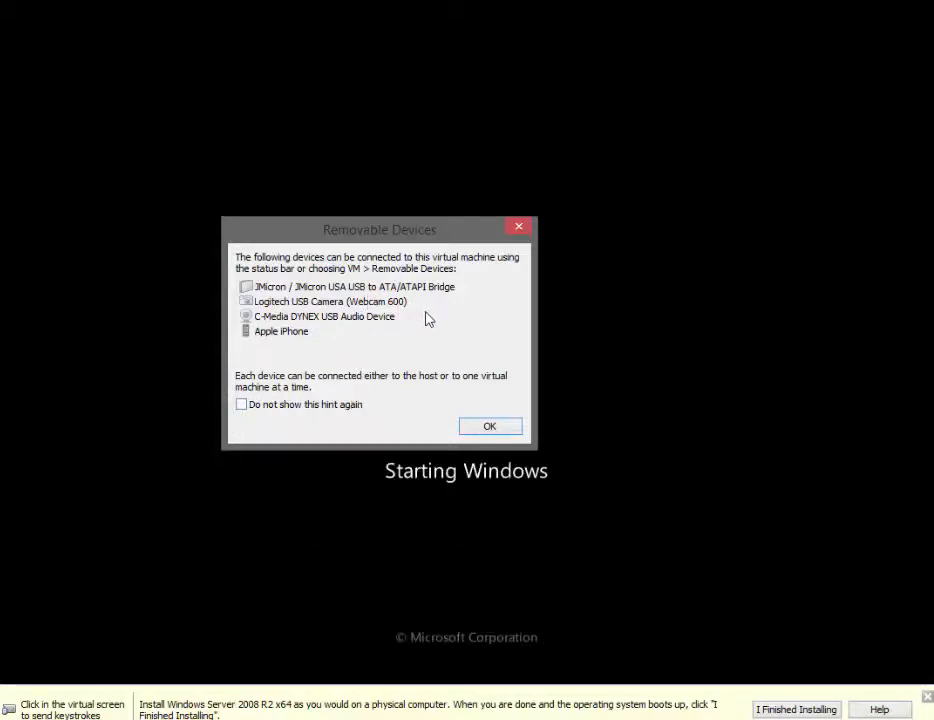
click(478, 428)
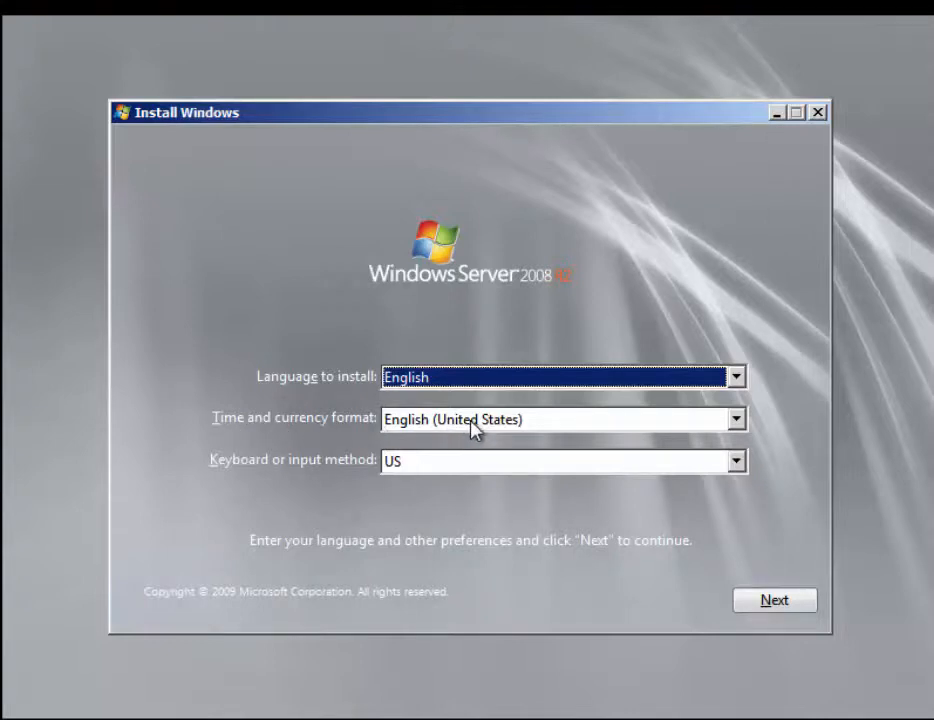
Accept English, English (United States) format and US keyboard in Windows Setup
click(776, 603)
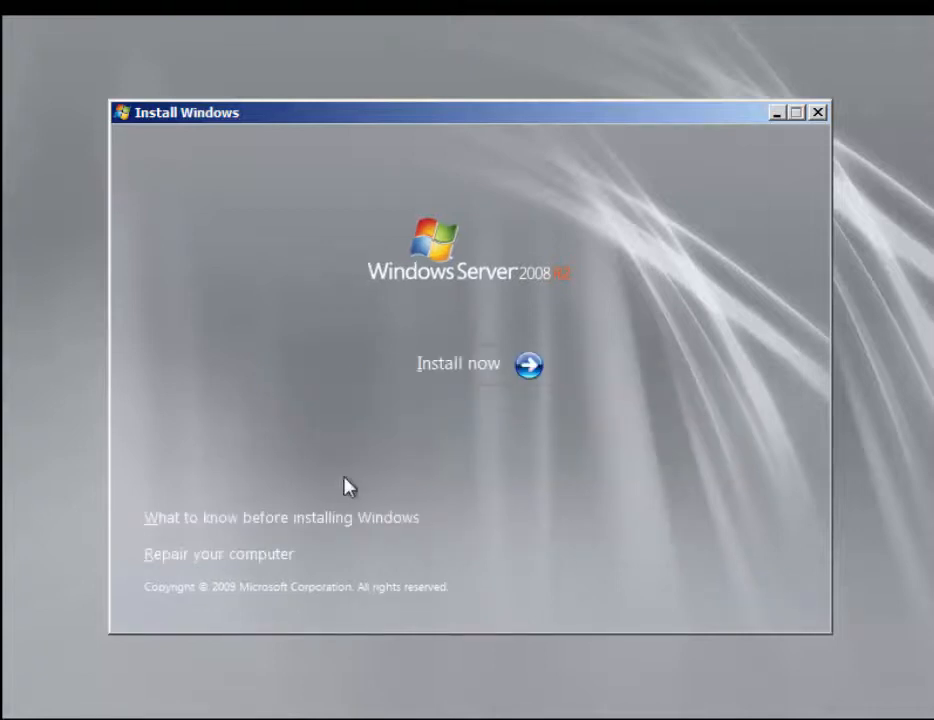
Start Setup and select the Windows Server 2008 R2 Enterprise (Full Installation) edition
click(467, 374)
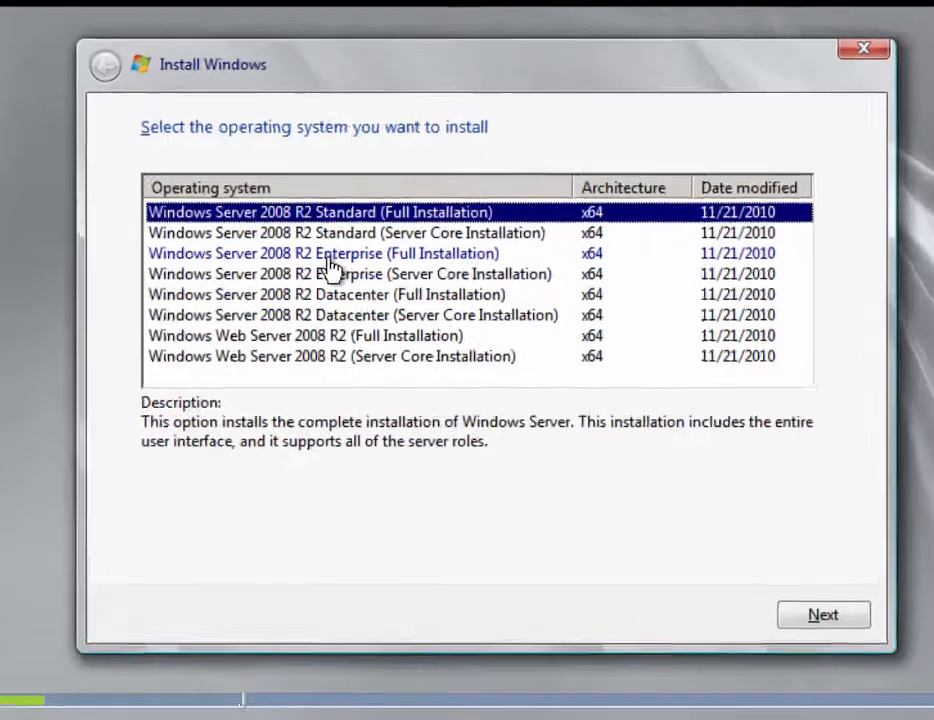
click(326, 243)
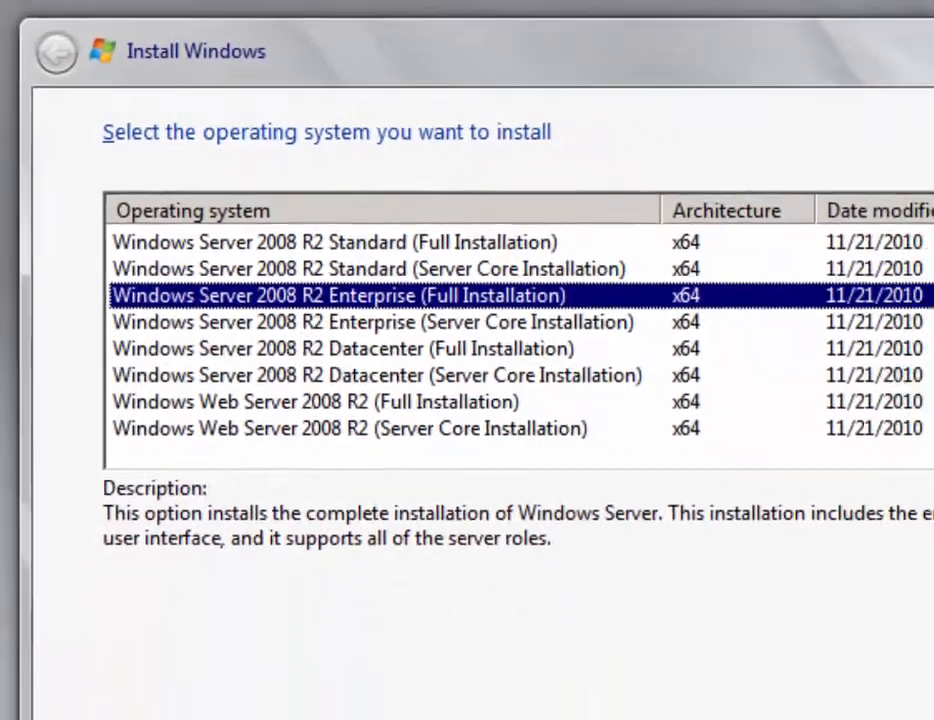
click(773, 567)
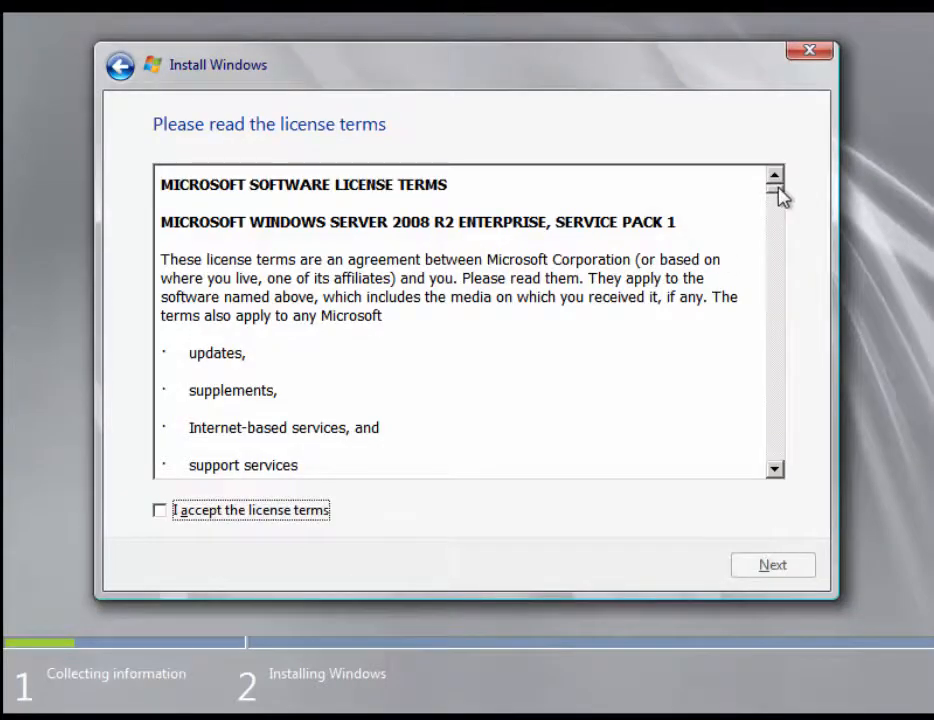
Accept the license terms and choose a Custom (advanced) installation
mouse_move(777, 188)
mouse_down()
mouse_move(796, 294)
mouse_move(771, 423)
mouse_move(782, 490)
mouse_move(776, 185)
mouse_up()
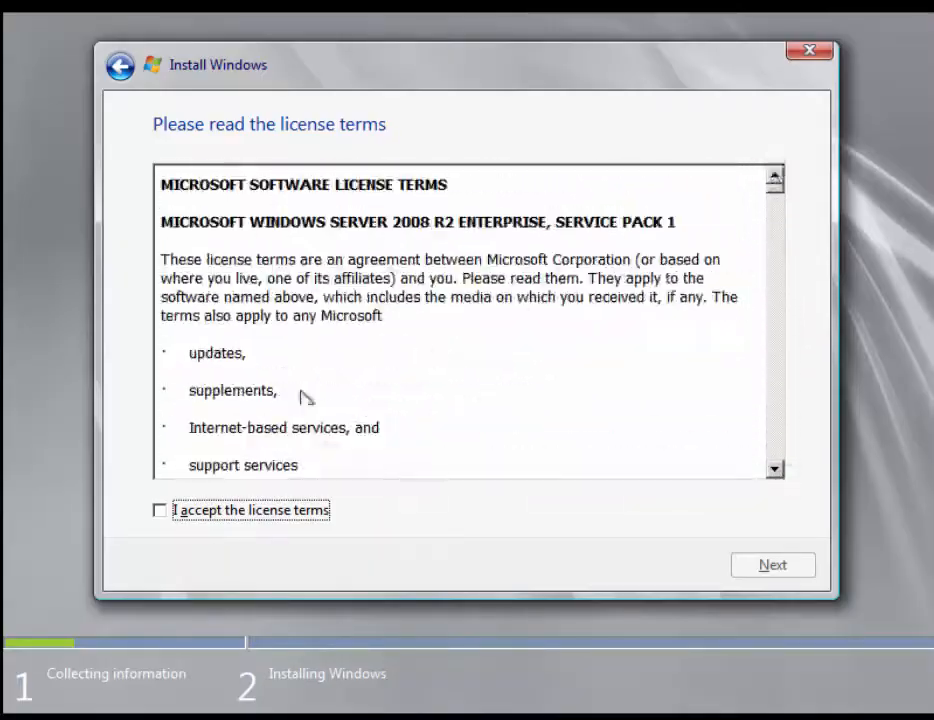
click(161, 511)
click(770, 568)
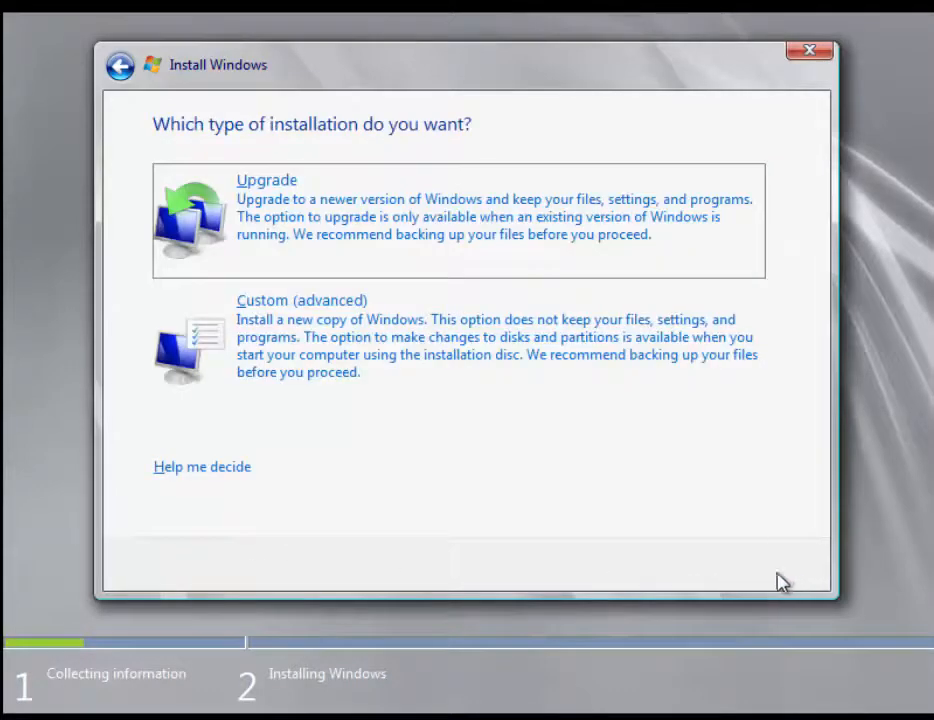
click(338, 379)
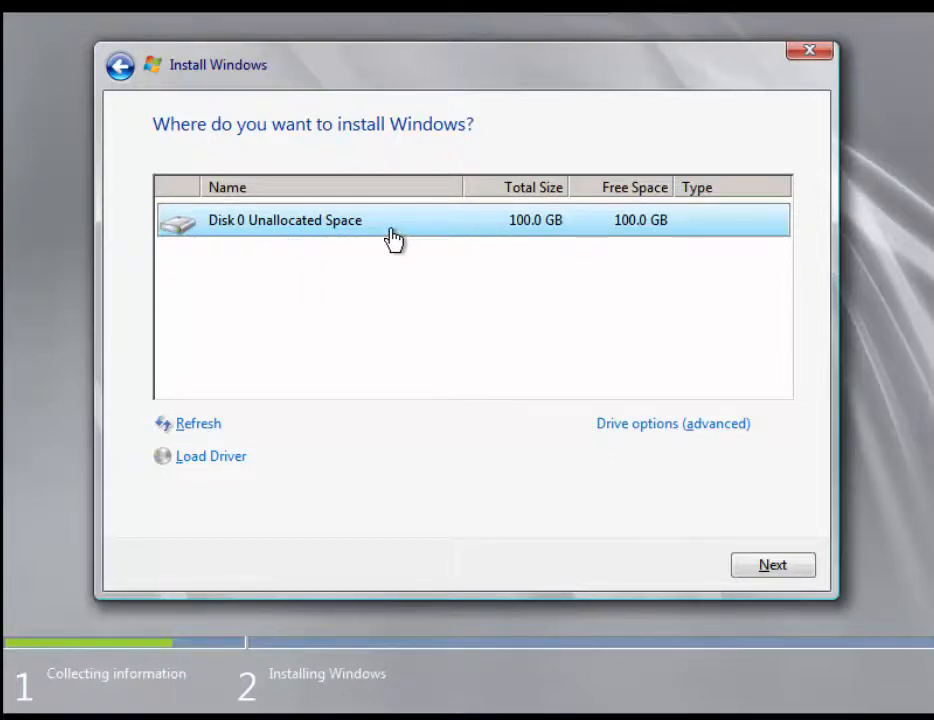
Install Windows onto Disk 0's 100.0 GB unallocated space
click(792, 566)
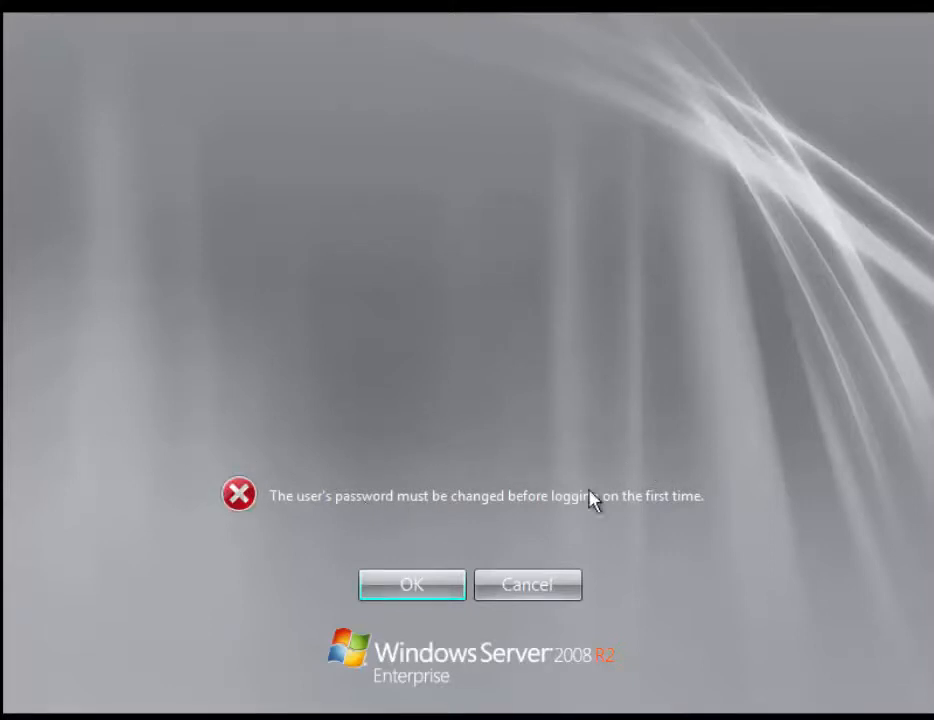
Enter and confirm a new Administrator password, then log on to the desktop
click(413, 589)
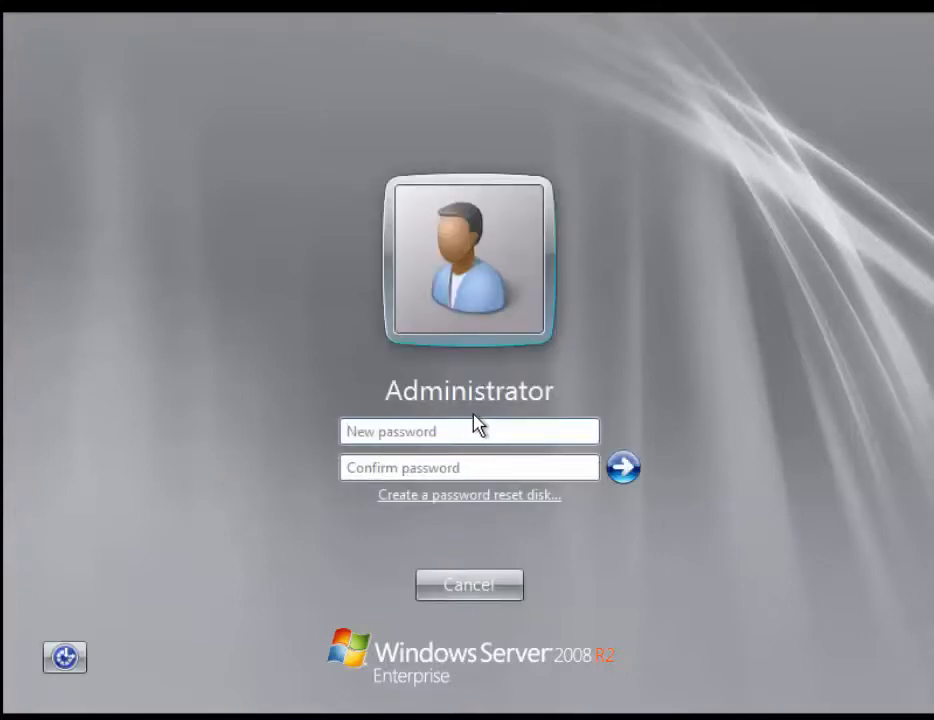
text(P)
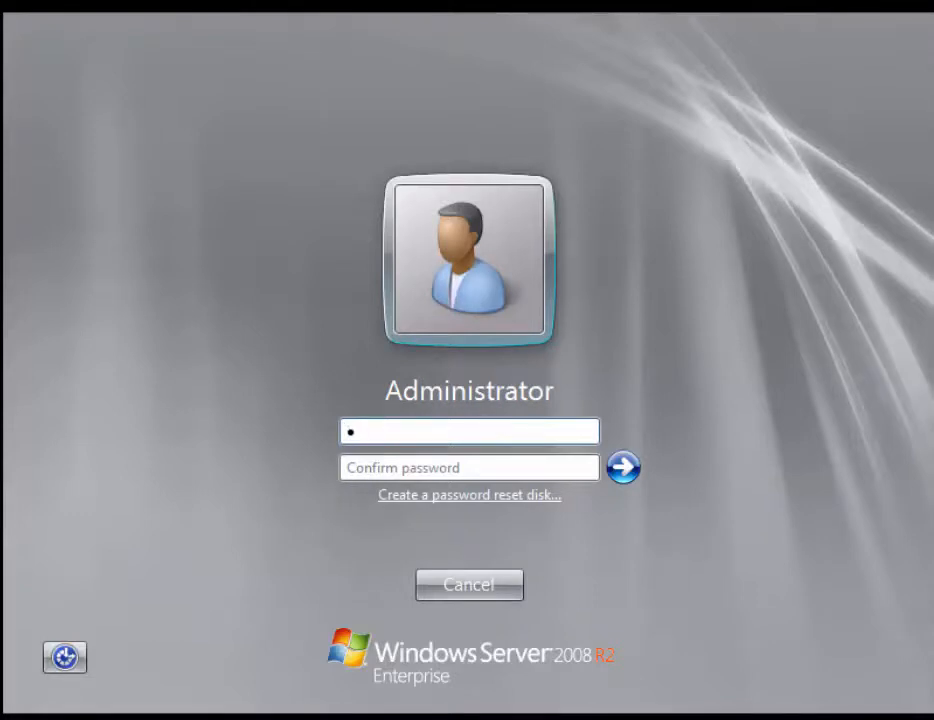
text(assword123)
key(Tab)
text(Pass)
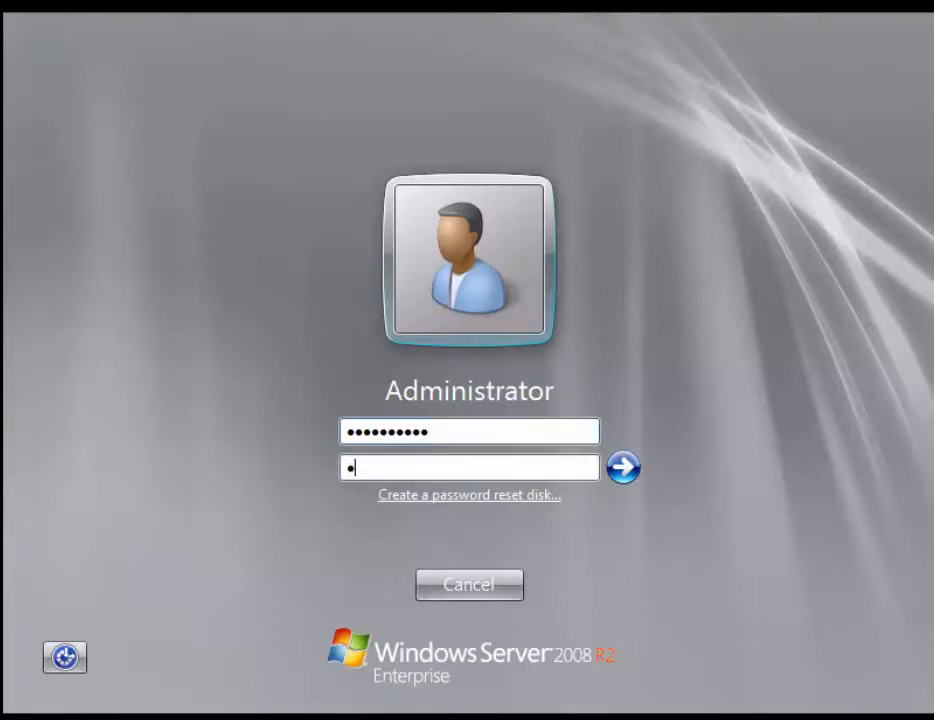
text(word123)
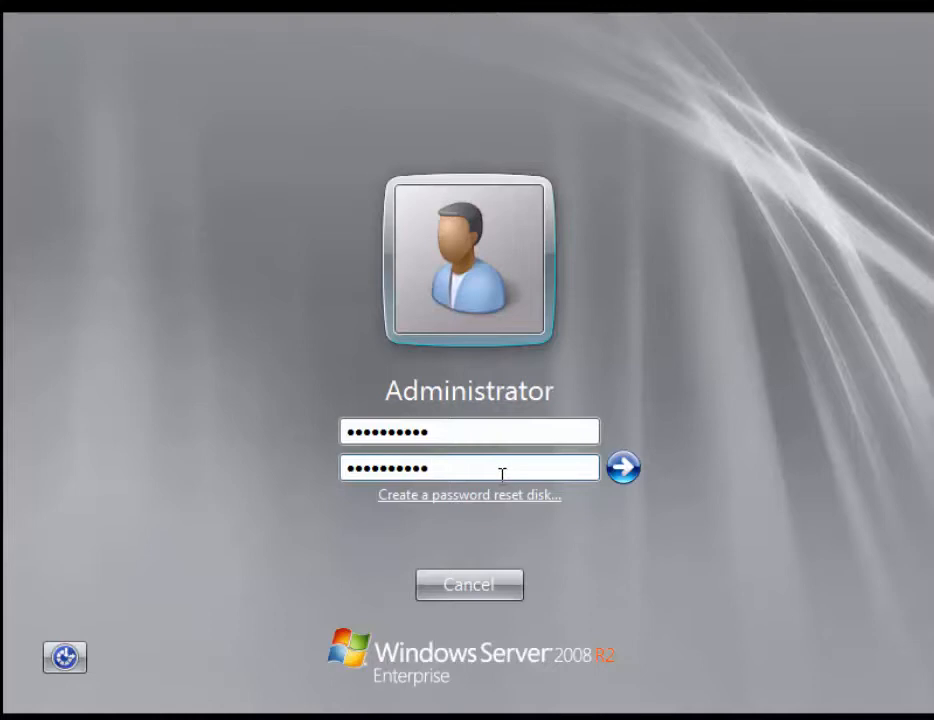
click(623, 467)
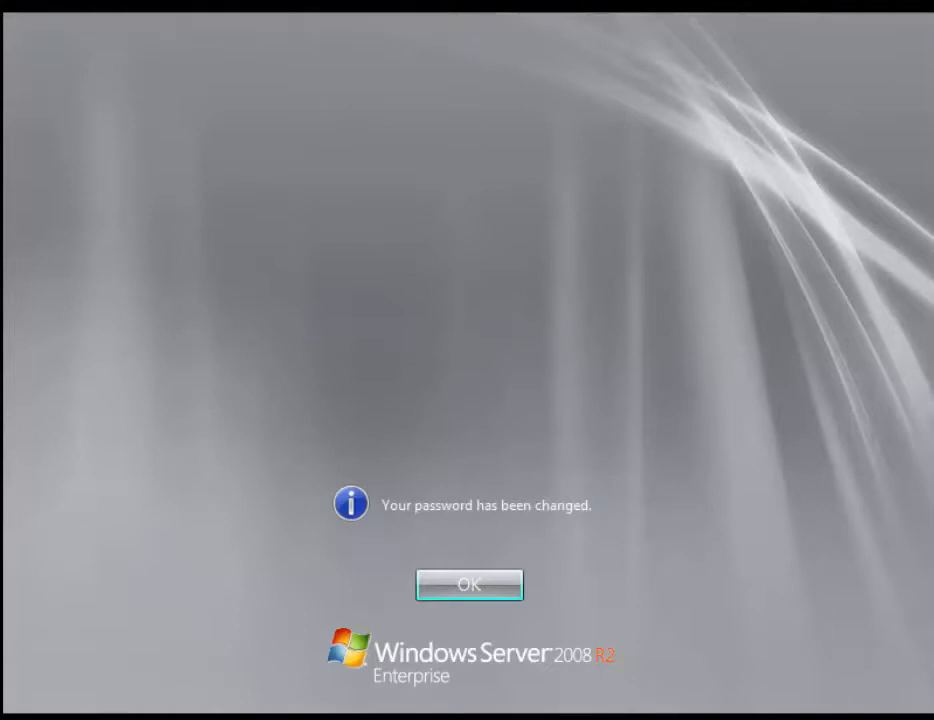
click(482, 592)
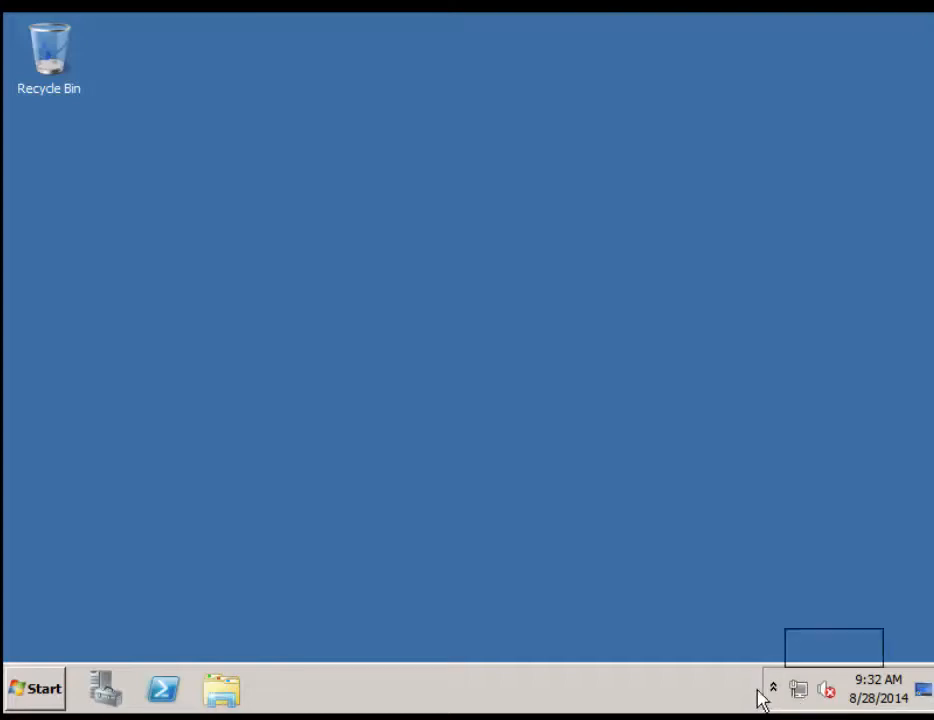
Launch Windows Update from Start > All Programs
click(776, 692)
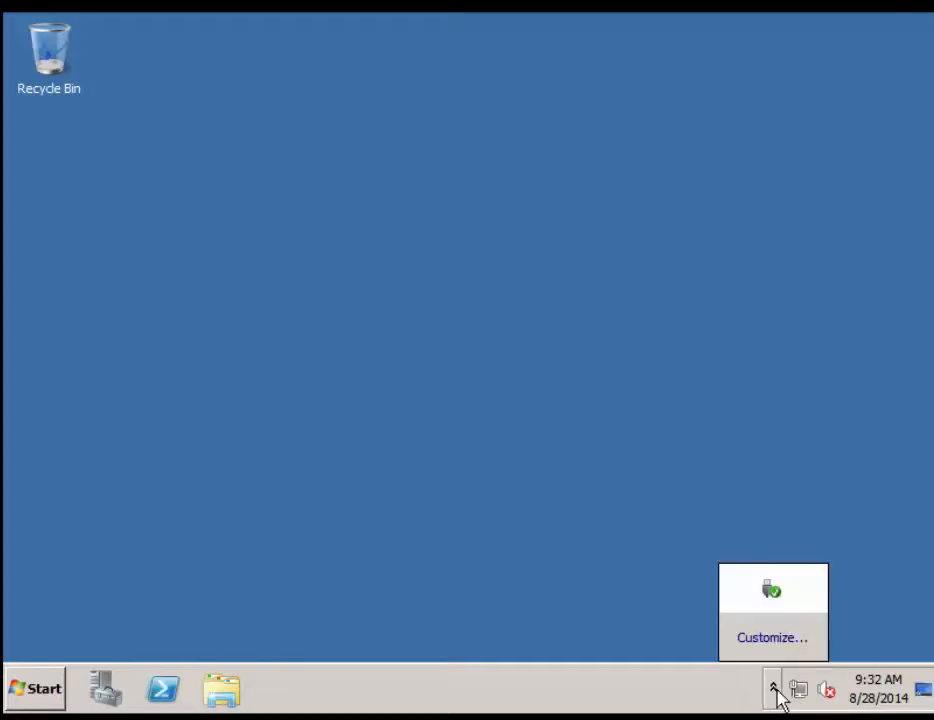
click(22, 698)
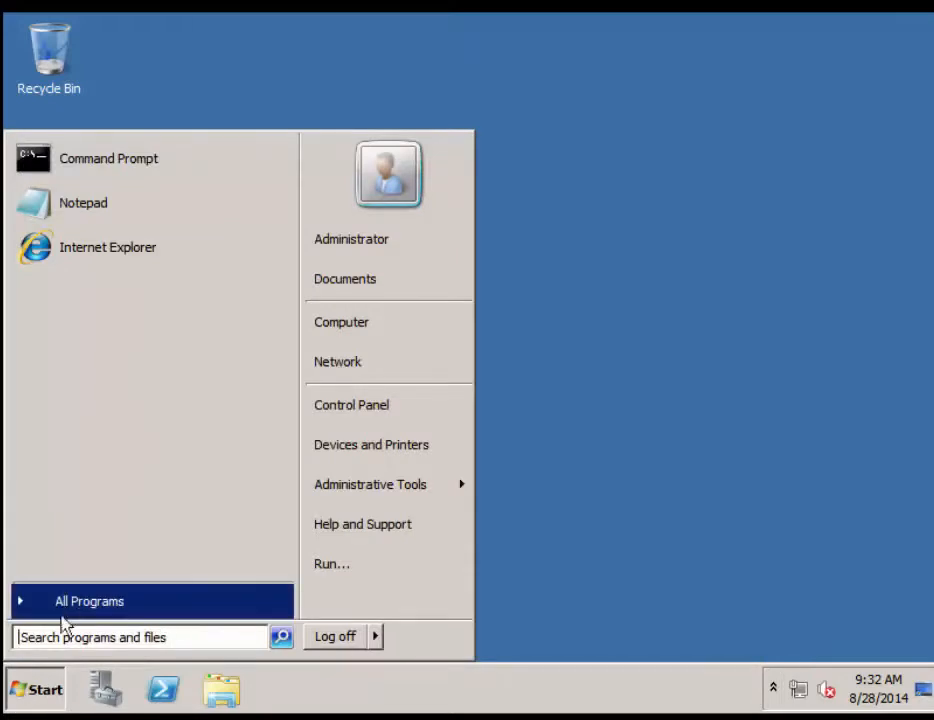
click(71, 603)
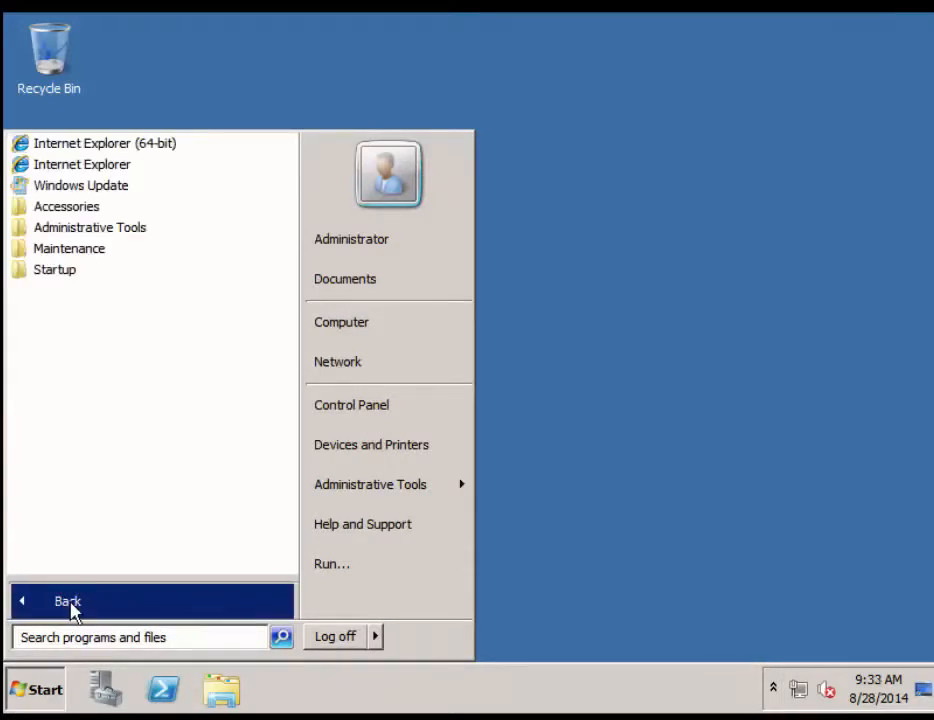
click(102, 187)
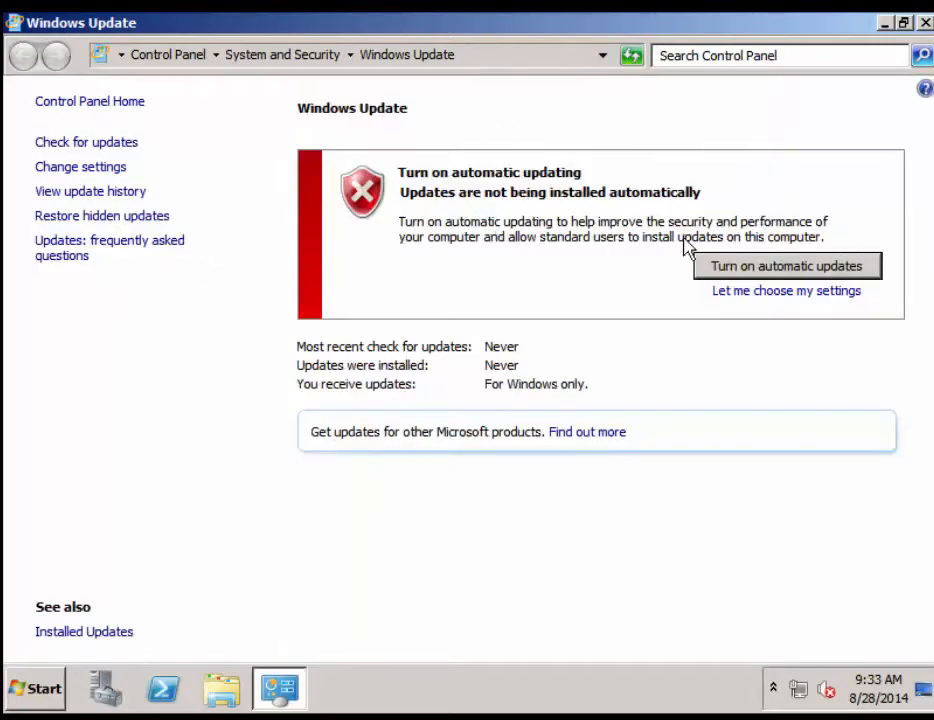
Turn on automatic updates in Windows Update
click(745, 280)
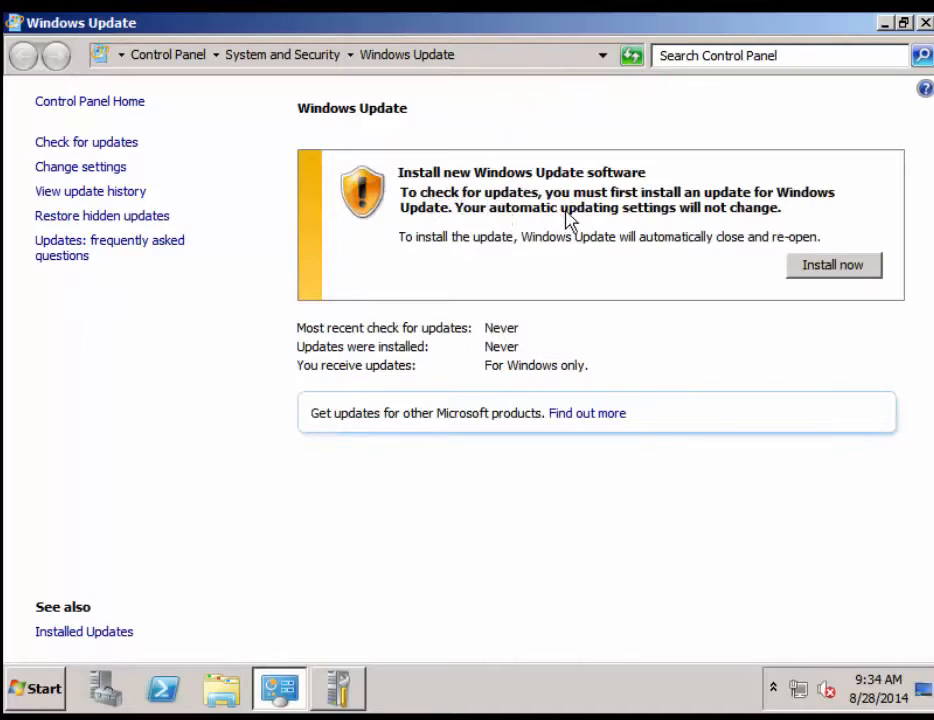
Start installing the new Windows Update software
click(842, 274)
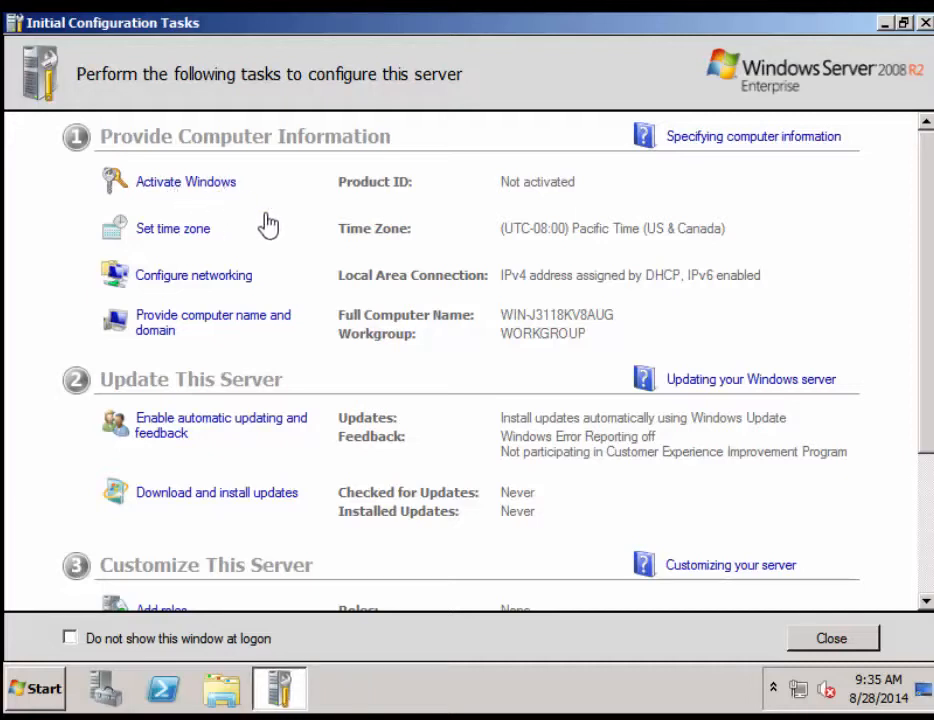
Change the time zone to (UTC-05:00) Eastern Time (US & Canada)
click(173, 236)
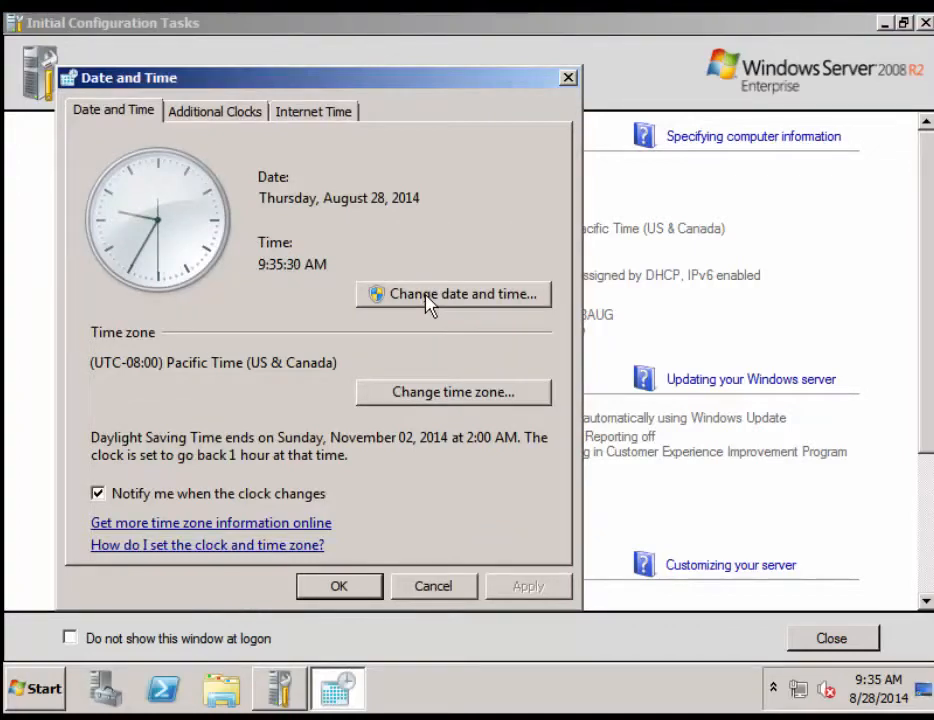
click(427, 398)
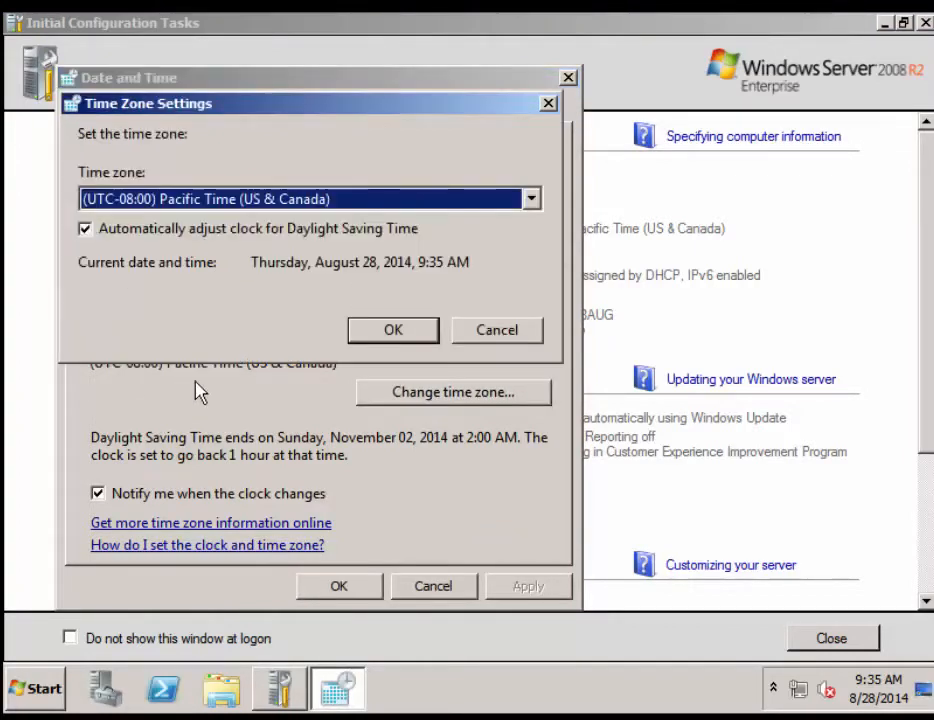
click(536, 203)
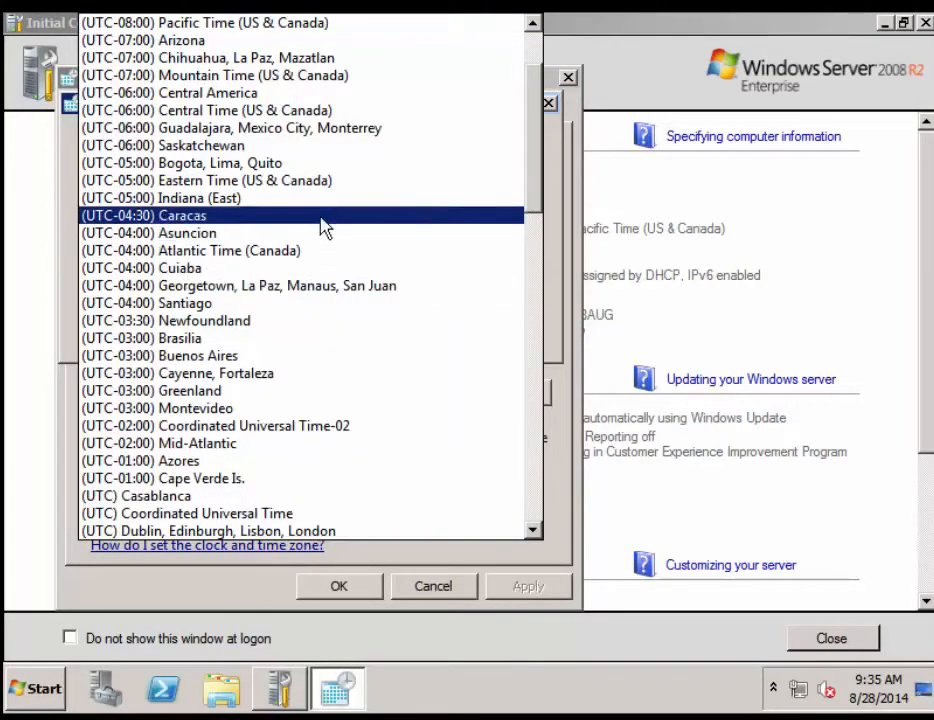
click(296, 182)
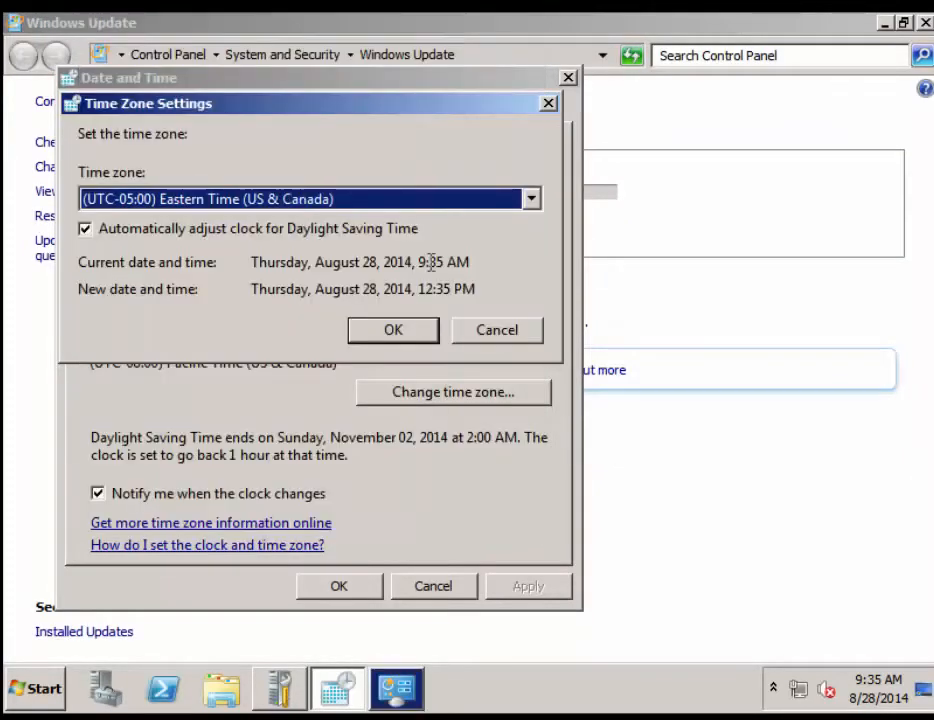
click(407, 338)
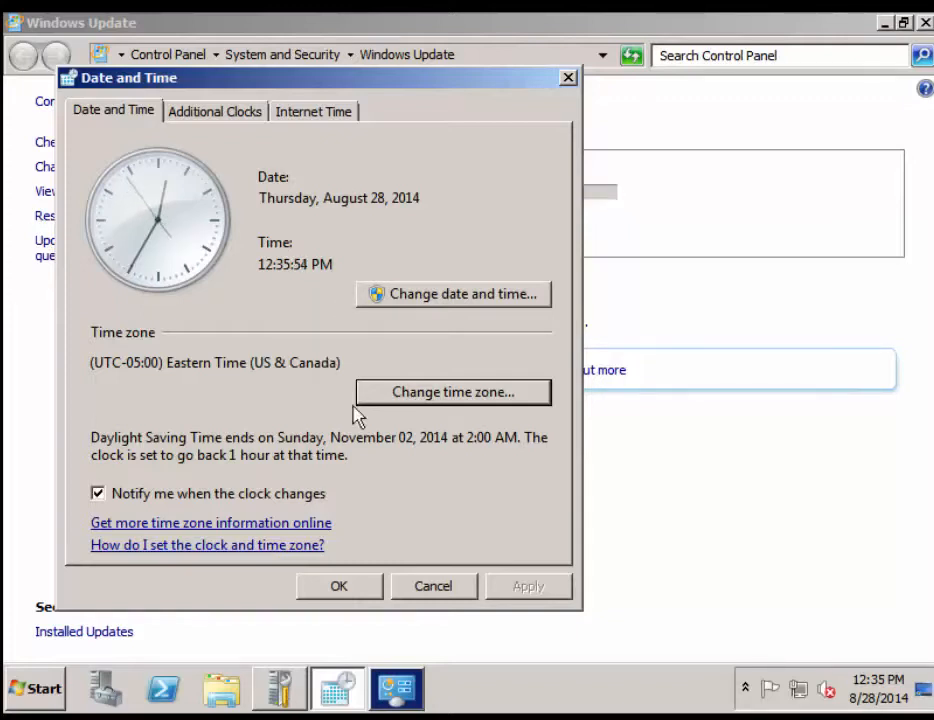
Close Date and Time and minimize Windows Update to reveal Initial Configuration Tasks
click(334, 588)
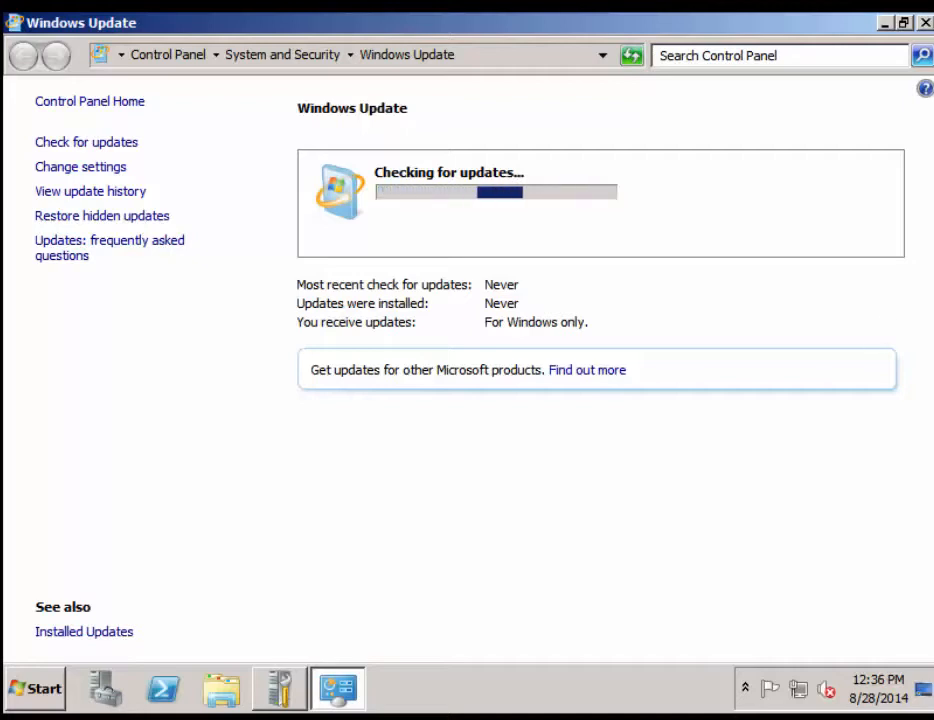
click(885, 23)
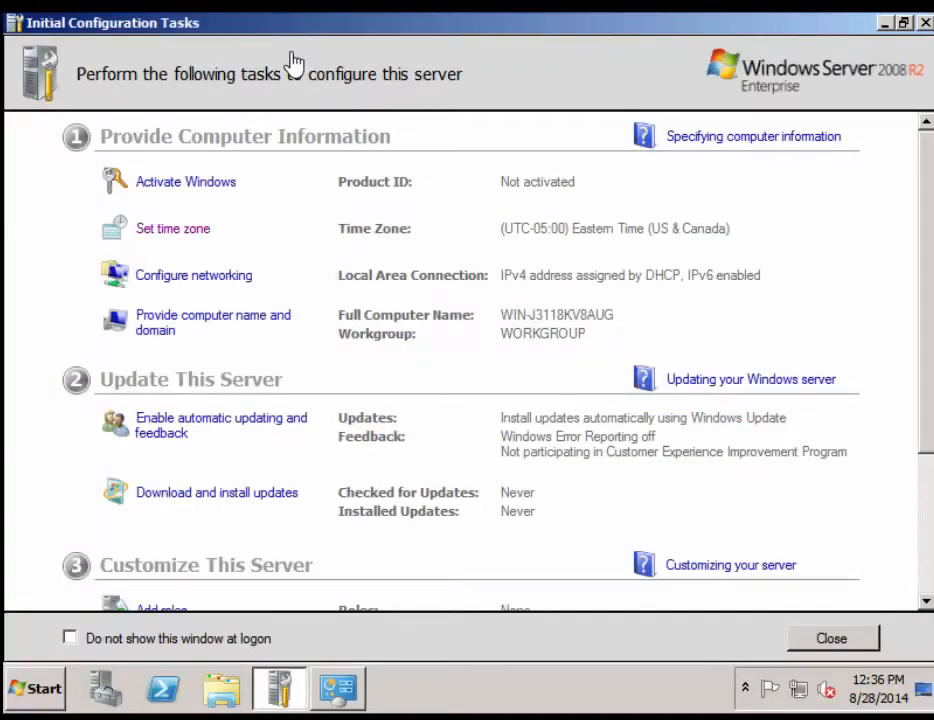